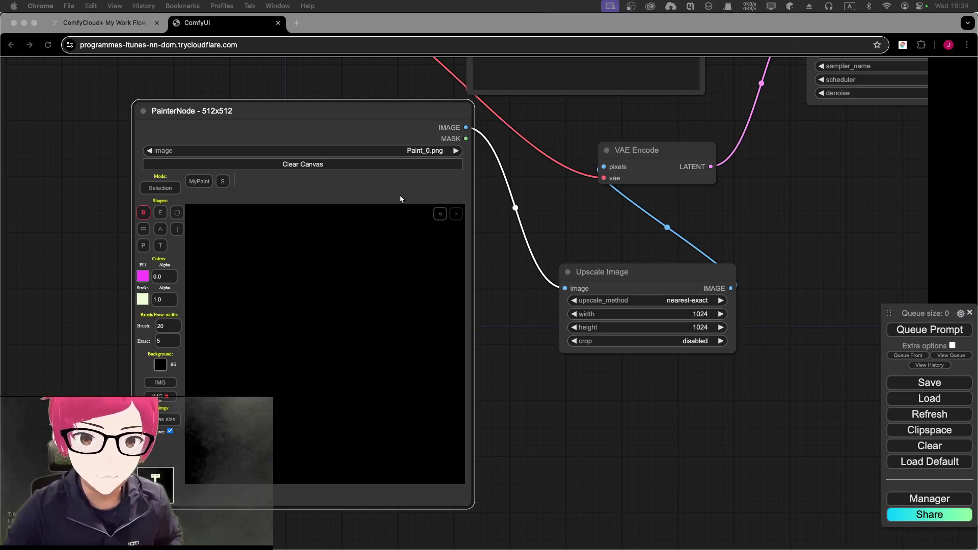
Set the brush width to 10 and paint a long vertical sword blade in the middle of the PainterNode canvas
left_click(323, 253)
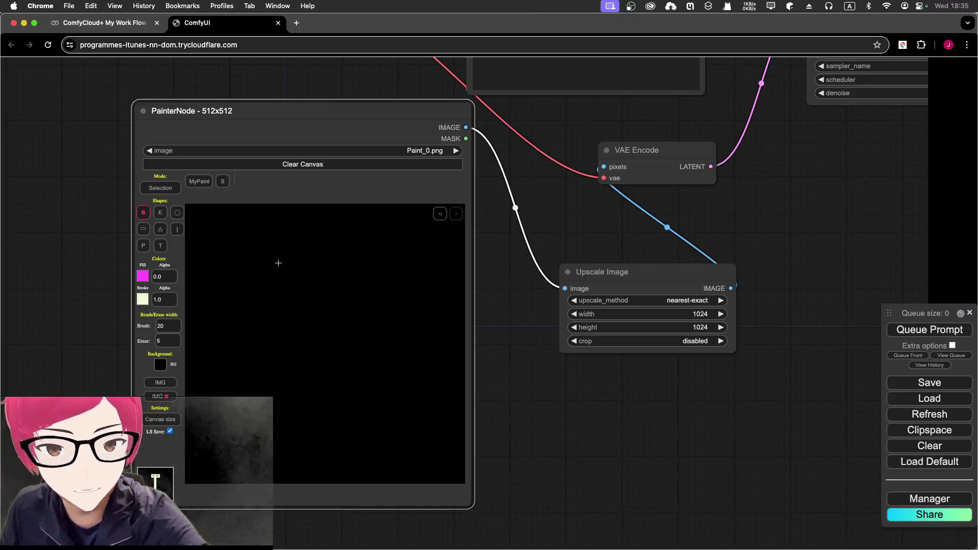
left_click(170, 324)
key("BackSpace")
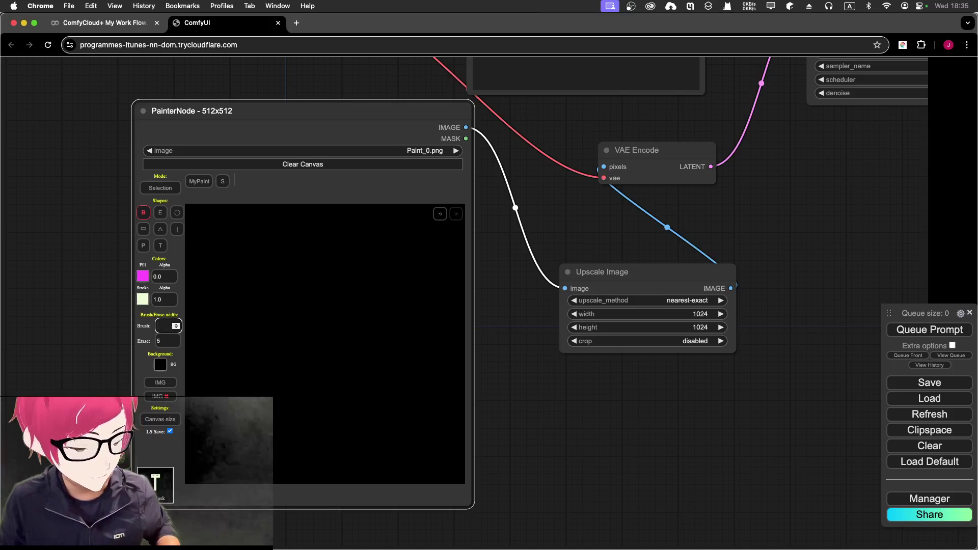
type("10")
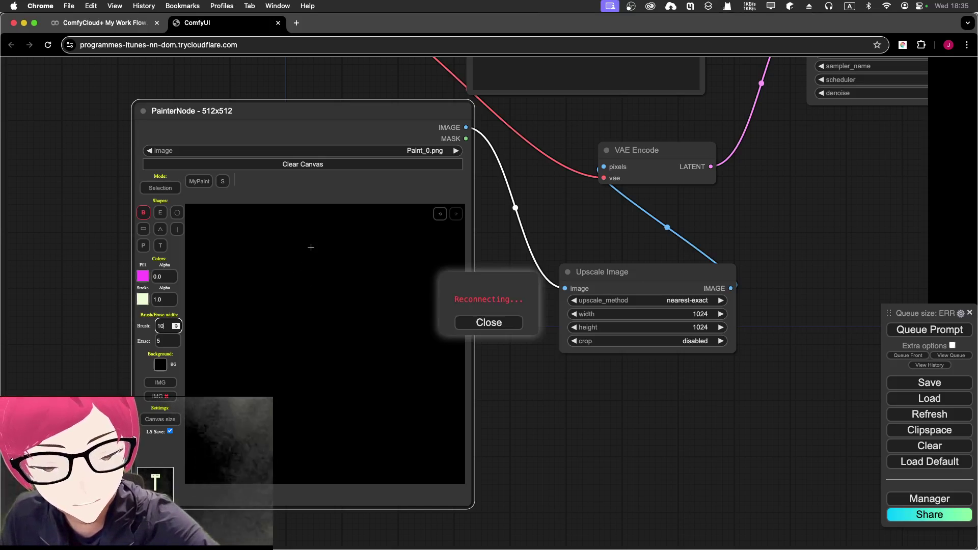
left_click_drag(311, 247, 308, 440)
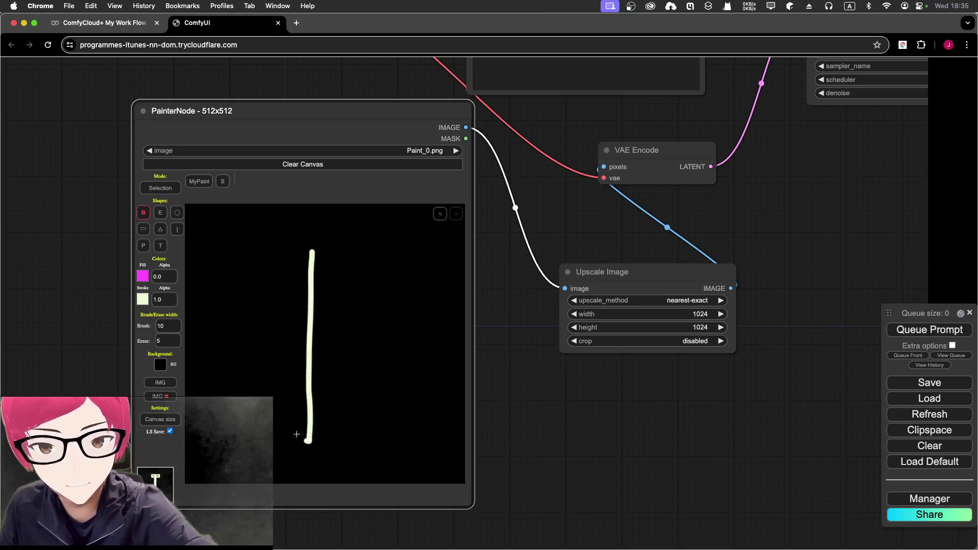
Set the stroke color to red (RGB 188, 52, 52) and paint flame strokes on both sides of the blade's lower end
left_click(143, 299)
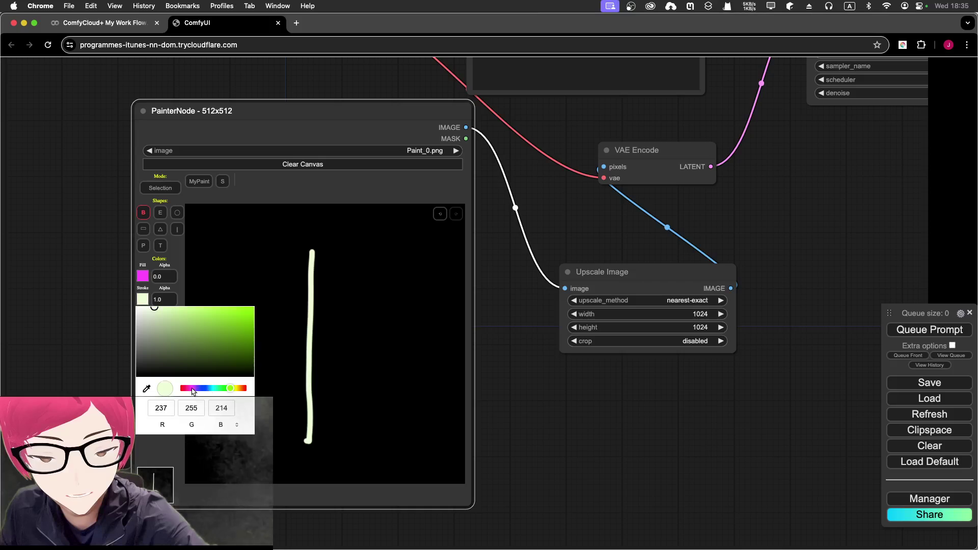
left_click(181, 388)
left_click(220, 333)
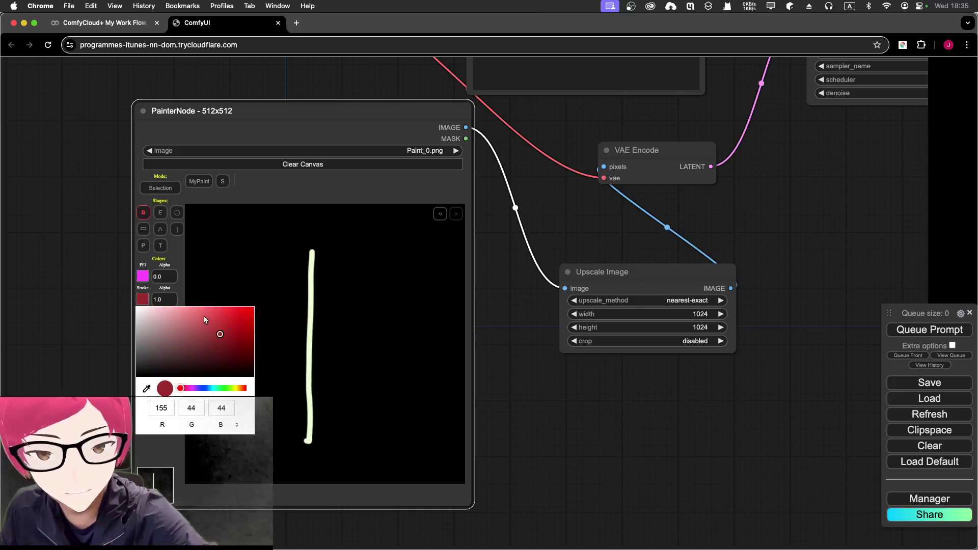
left_click_drag(205, 315, 220, 325)
left_click(290, 366)
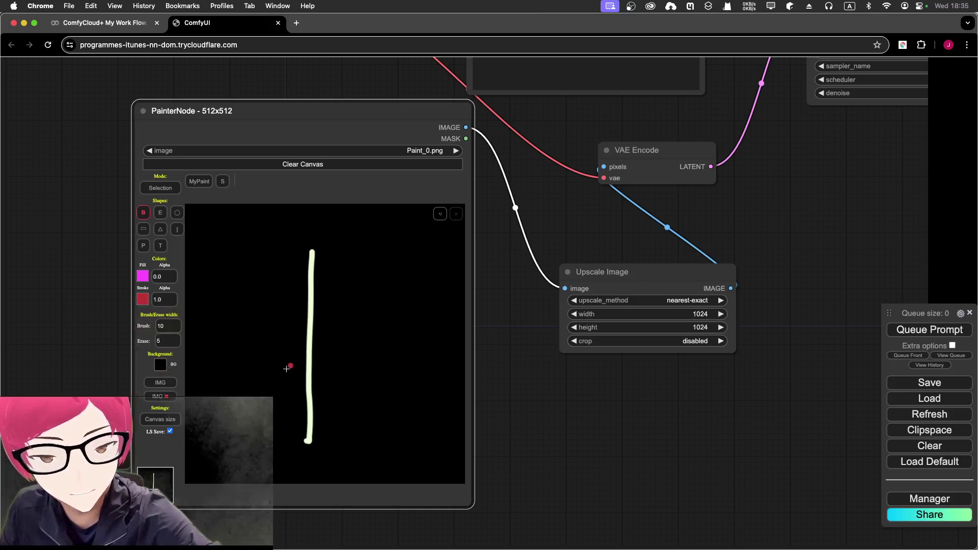
left_click_drag(309, 434, 249, 346)
mouse_move(301, 434)
left_mouse_down()
mouse_move(262, 367)
mouse_move(289, 410)
mouse_move(273, 407)
mouse_move(296, 413)
mouse_move(305, 432)
mouse_move(281, 386)
mouse_move(306, 434)
mouse_move(322, 388)
mouse_move(323, 420)
mouse_move(341, 402)
mouse_move(348, 362)
left_mouse_up()
left_click_drag(335, 429, 358, 336)
Set the stroke color to pale pink and paint the sword's crossguard and hilt plus a horizontal ground line under the blade
left_click(142, 300)
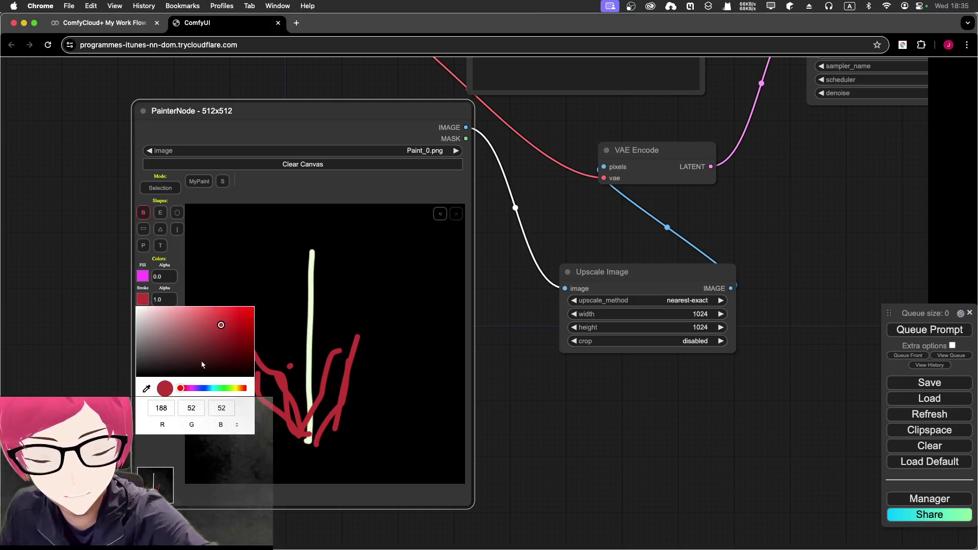
left_click(176, 323)
left_click(290, 245)
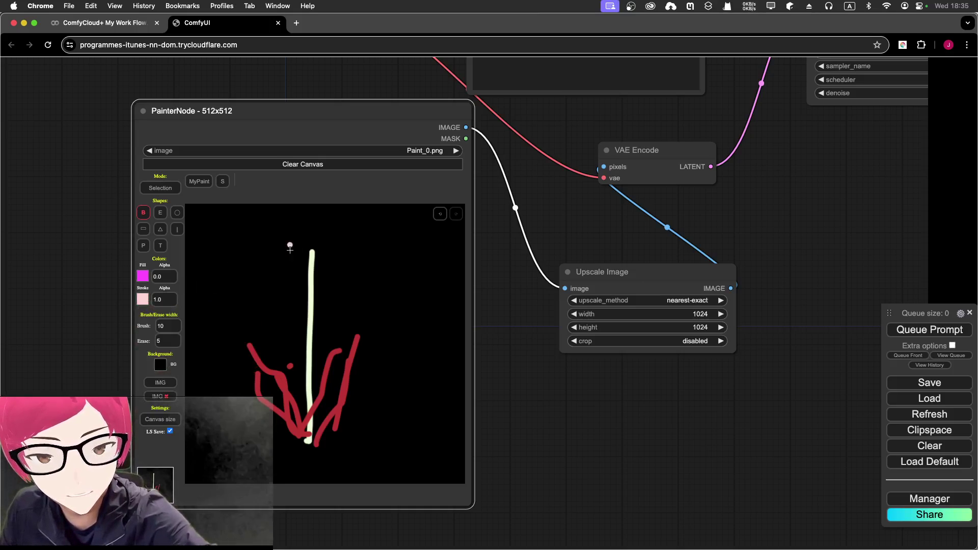
mouse_move(288, 251)
left_mouse_down()
mouse_move(323, 247)
mouse_move(333, 262)
mouse_move(293, 247)
mouse_move(313, 242)
mouse_move(313, 251)
mouse_move(312, 222)
mouse_move(309, 252)
left_mouse_up()
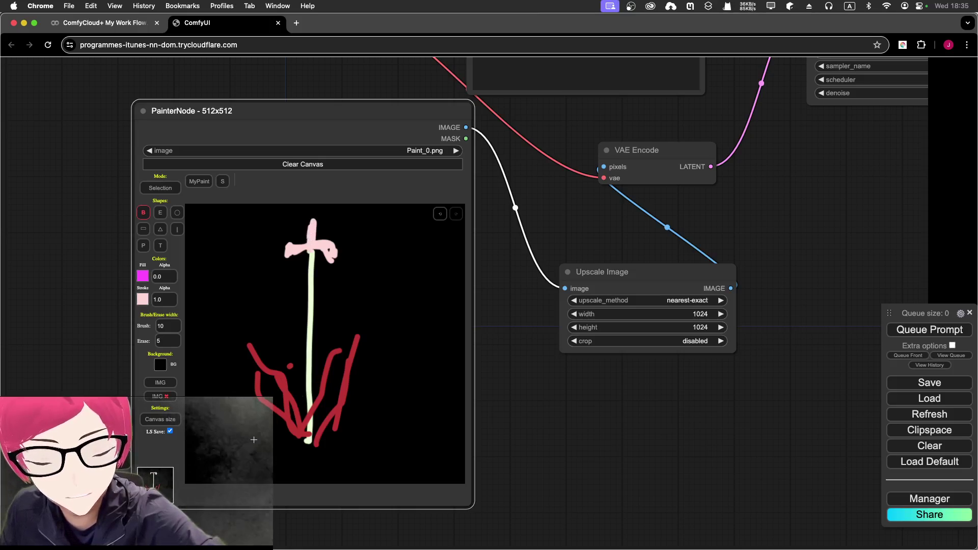
mouse_move(340, 438)
left_mouse_down()
mouse_move(362, 440)
mouse_move(285, 449)
left_mouse_up()
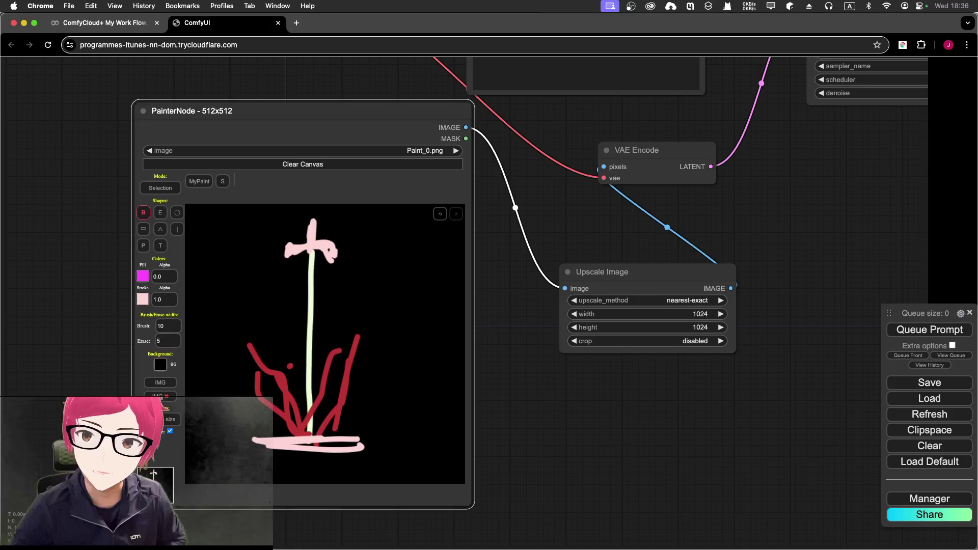
Switch to the ComfyCloud+ My Work Flow.ipynb notebook in Colab and examine the output of its running ComfyUI cell
left_click(95, 24)
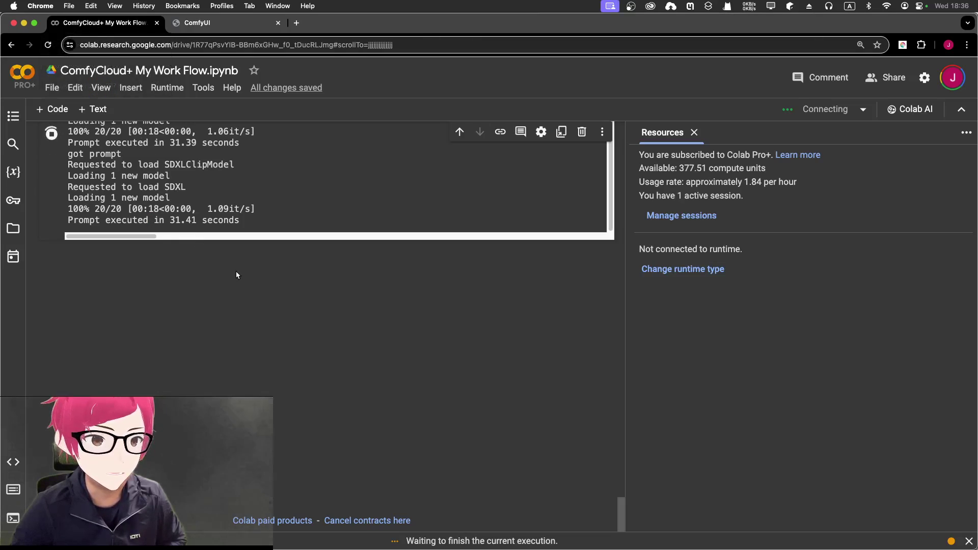
scroll(251, 265, "up", 15)
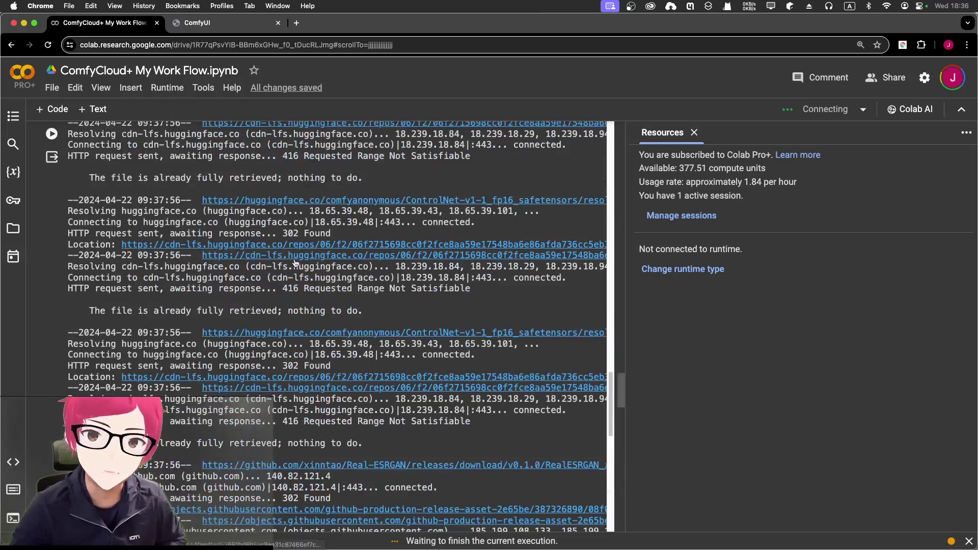
scroll(294, 262, "down", 15)
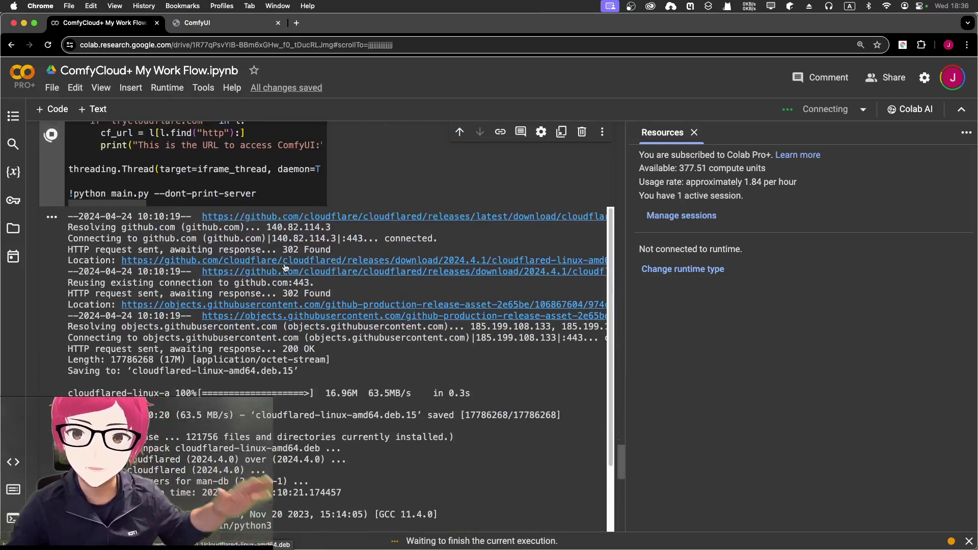
scroll(356, 314, "down", 10)
scroll(432, 361, "down", 10)
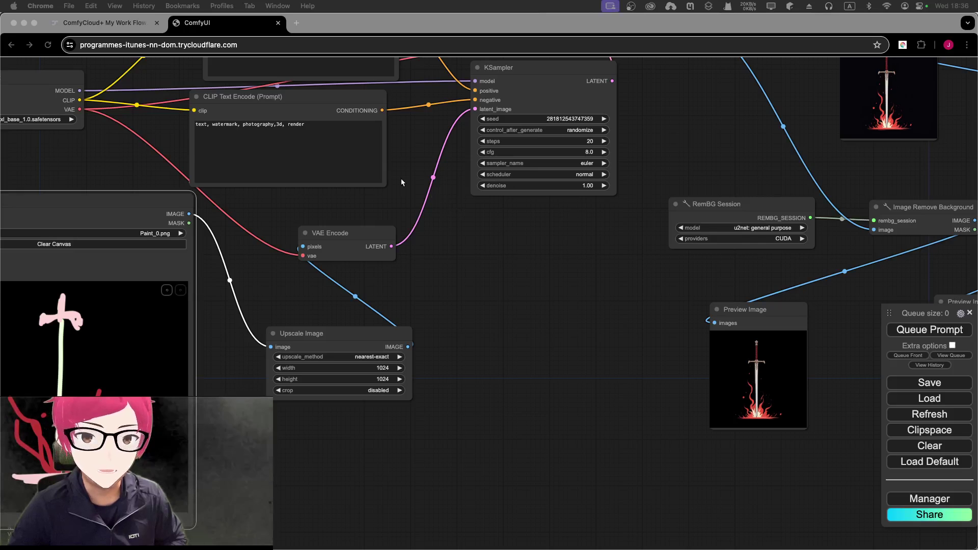
Back in ComfyUI, examine how the PainterNode image passes through Upscale Image and VAE Encode to the KSampler
scroll(401, 179, "left", 10)
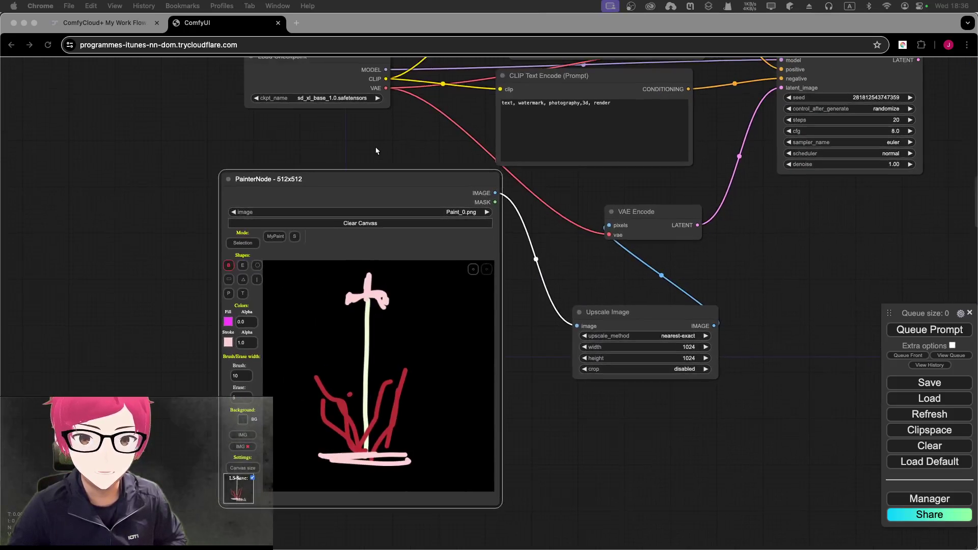
scroll(366, 145, "right", 6)
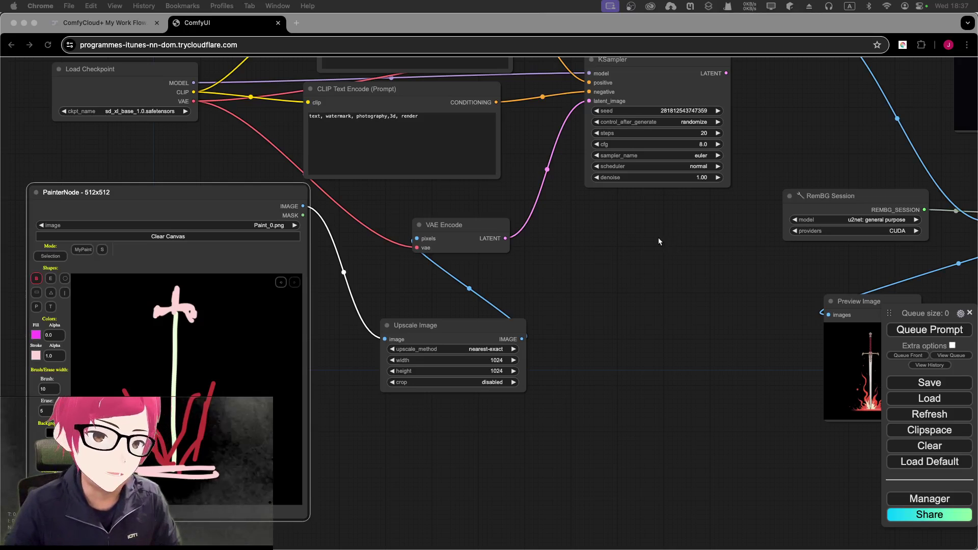
left_click(523, 172)
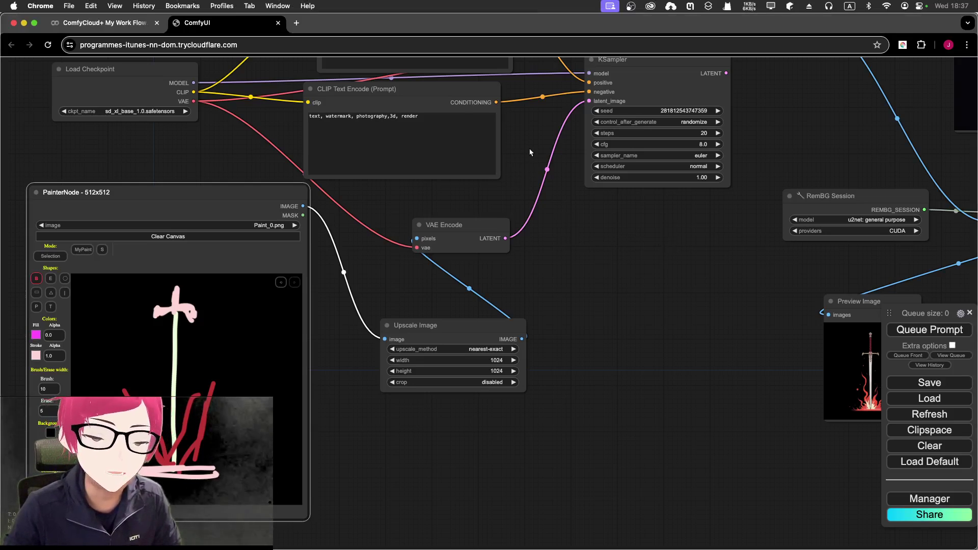
mouse_move(526, 157)
left_mouse_down()
mouse_move(708, 128)
mouse_move(707, 137)
left_mouse_up()
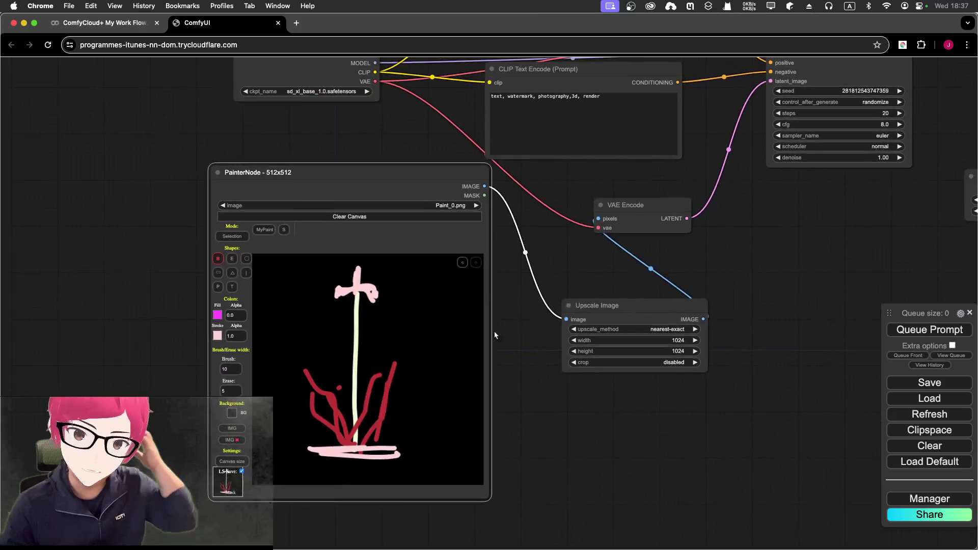
left_click_drag(564, 256, 446, 294)
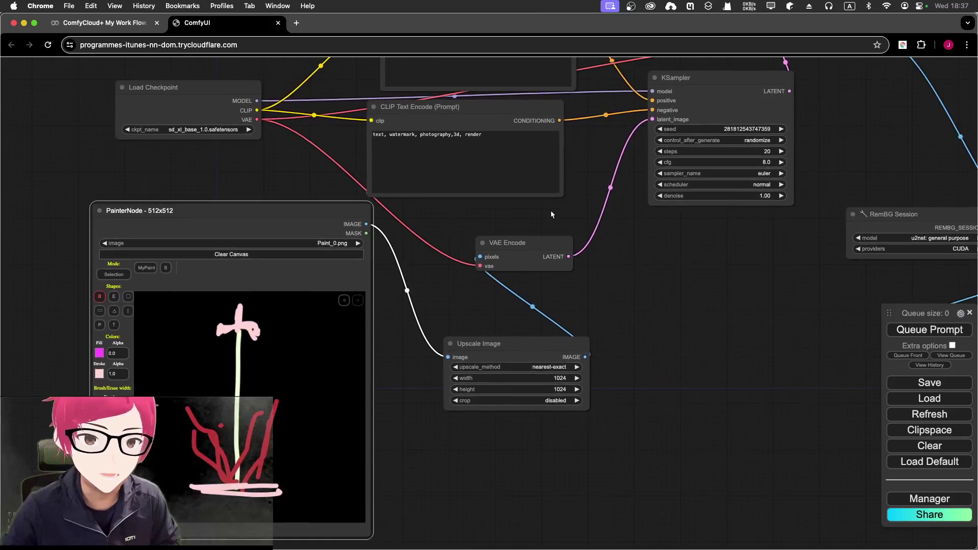
left_click_drag(551, 214, 439, 250)
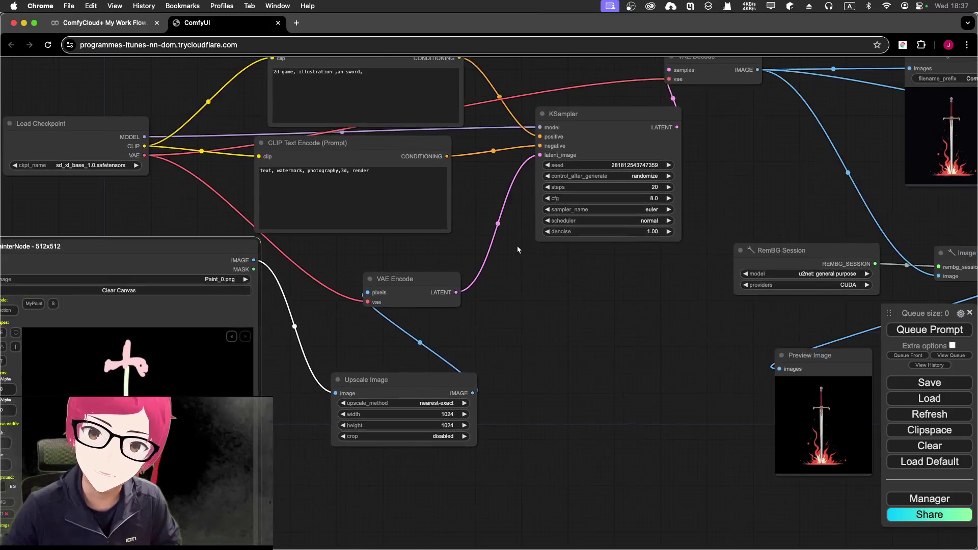
left_click_drag(518, 249, 408, 339)
Examine the generated sword in the Save Image node and the background removal and mask previews
left_click_drag(653, 235, 442, 192)
scroll(450, 202, "up", 1)
left_click_drag(543, 178, 486, 145)
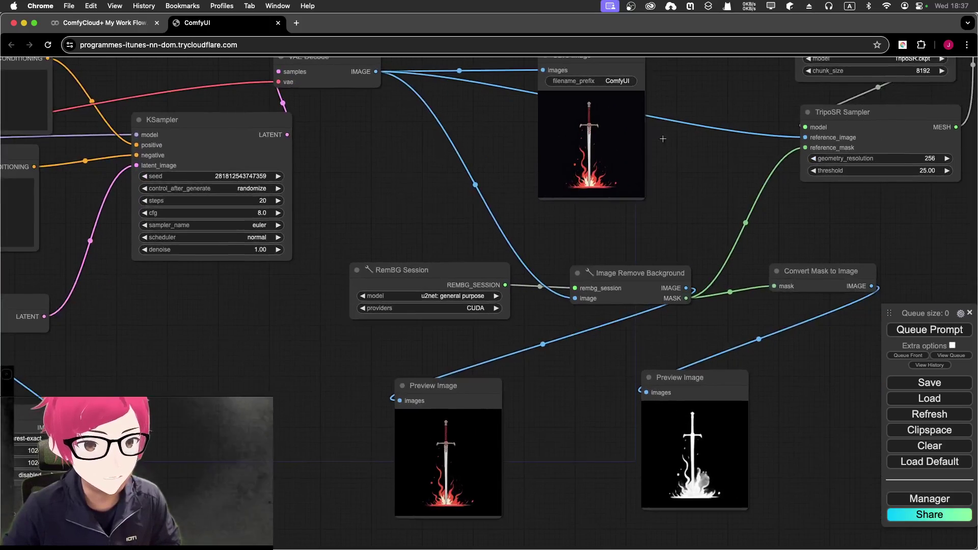
scroll(648, 127, "up", 4)
left_click_drag(667, 170, 635, 268)
scroll(603, 203, "up", 4)
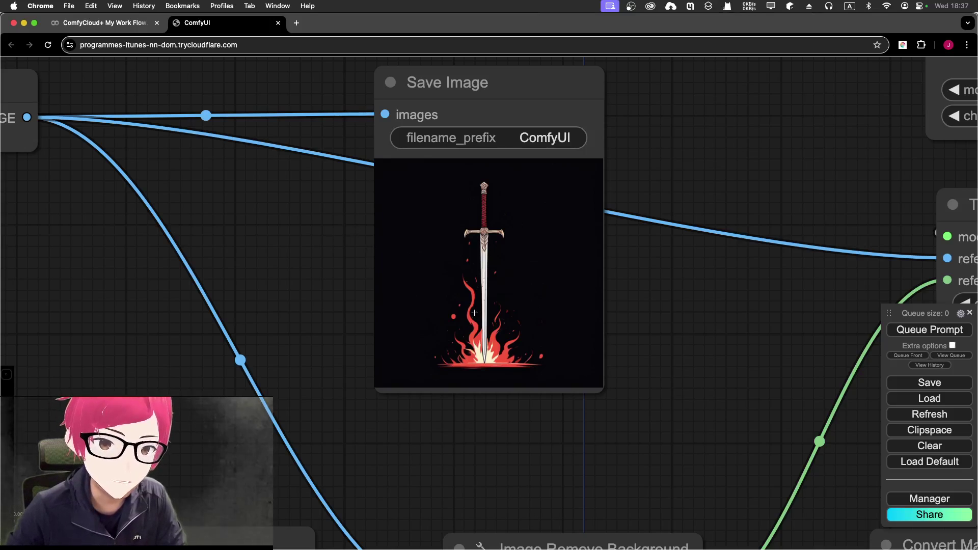
scroll(305, 290, "down", 7)
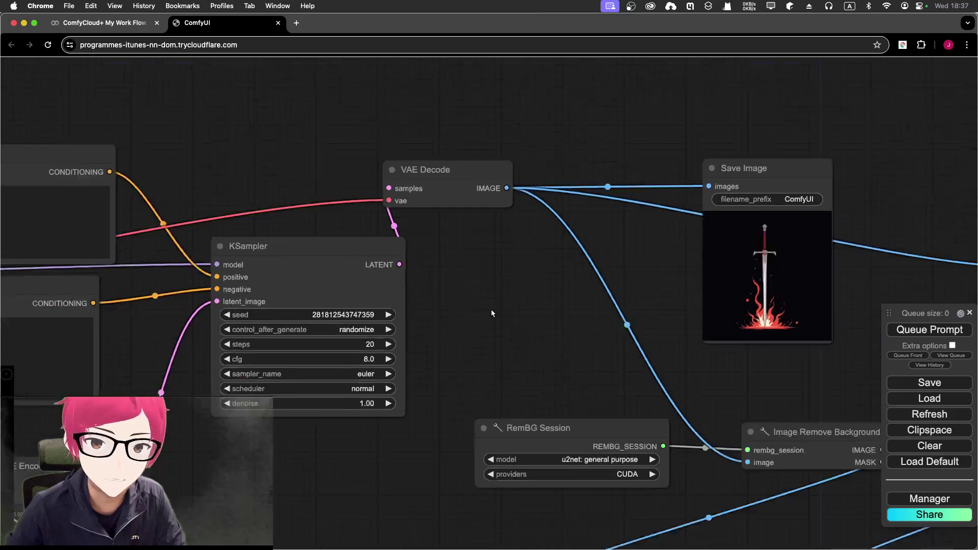
Color the negative CLIP Text Encode prompt node red
left_click_drag(491, 314, 743, 263)
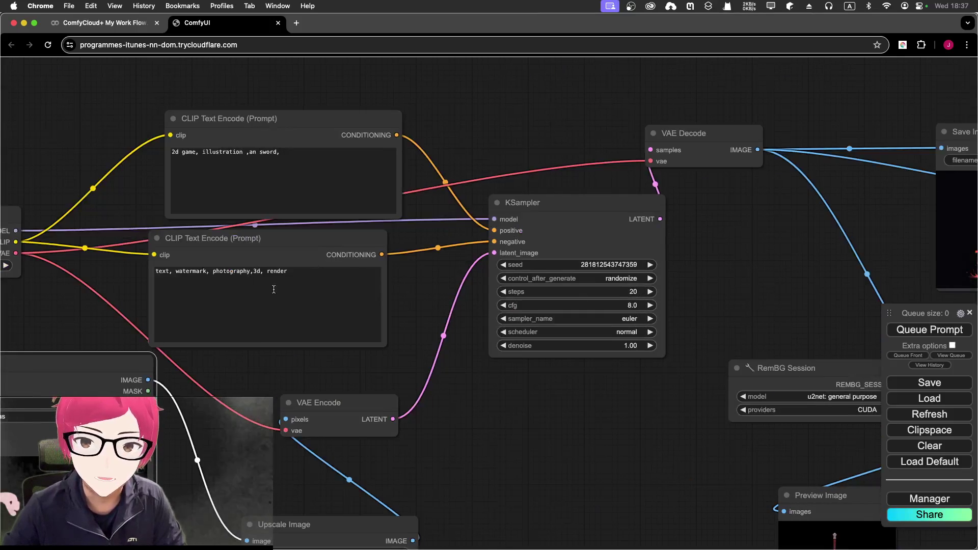
scroll(408, 295, "up", 3)
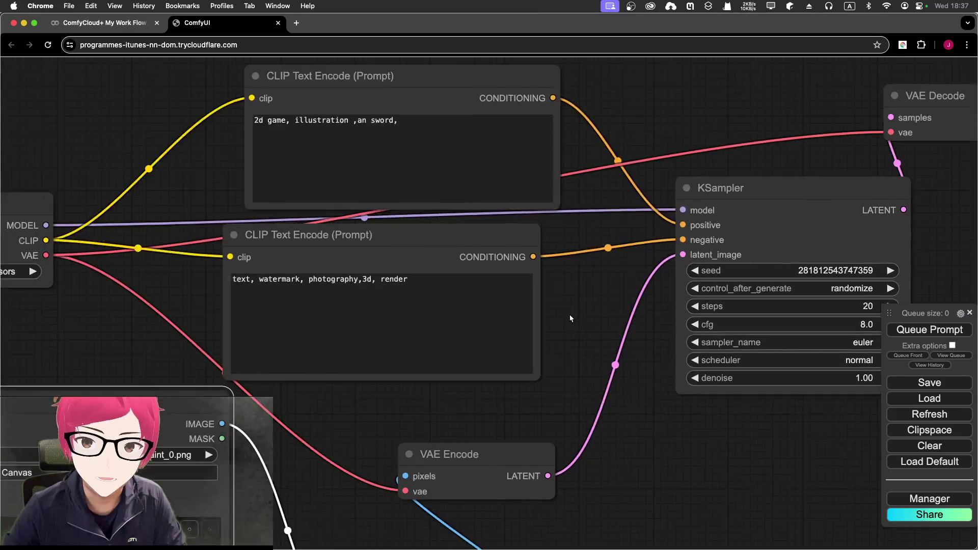
right_click(397, 235)
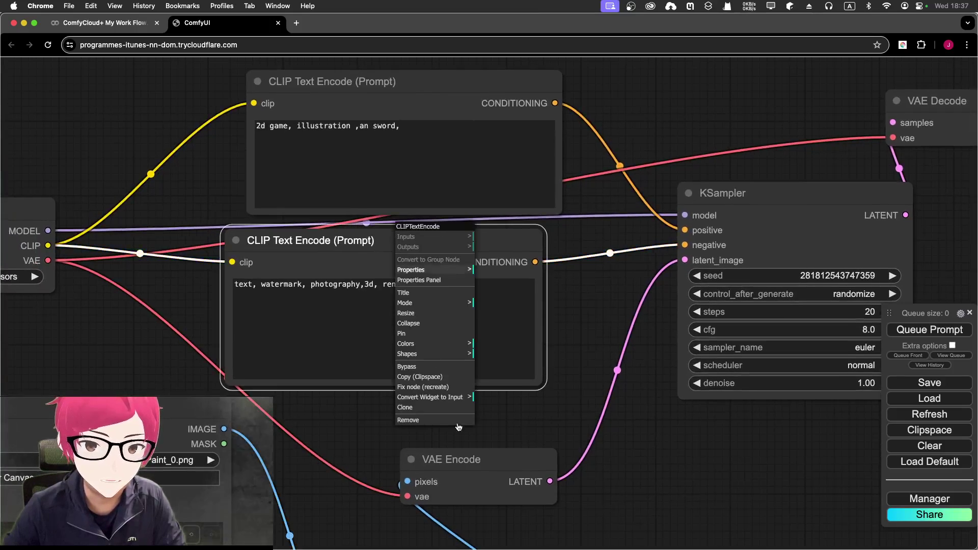
left_click(440, 344)
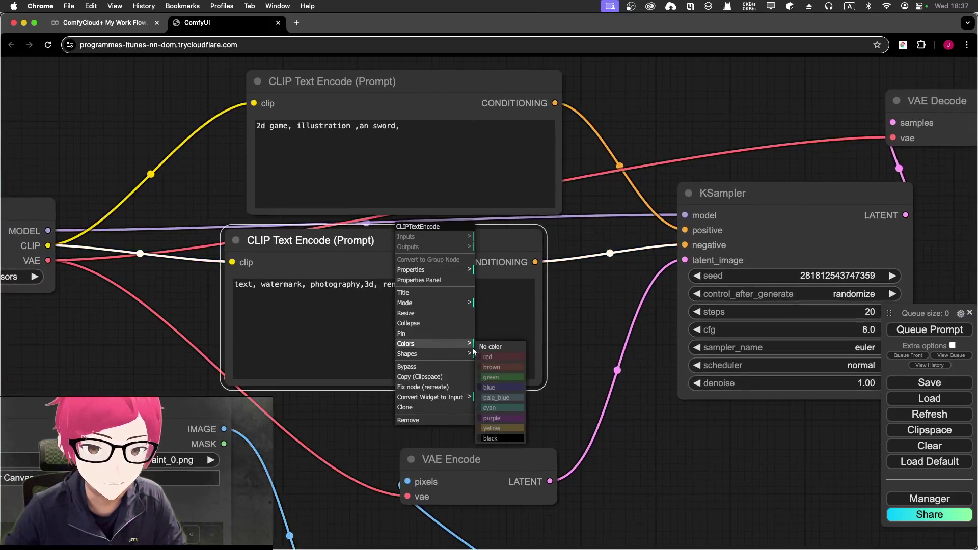
left_click(512, 357)
Color the positive CLIP Text Encode prompt node green
right_click(406, 84)
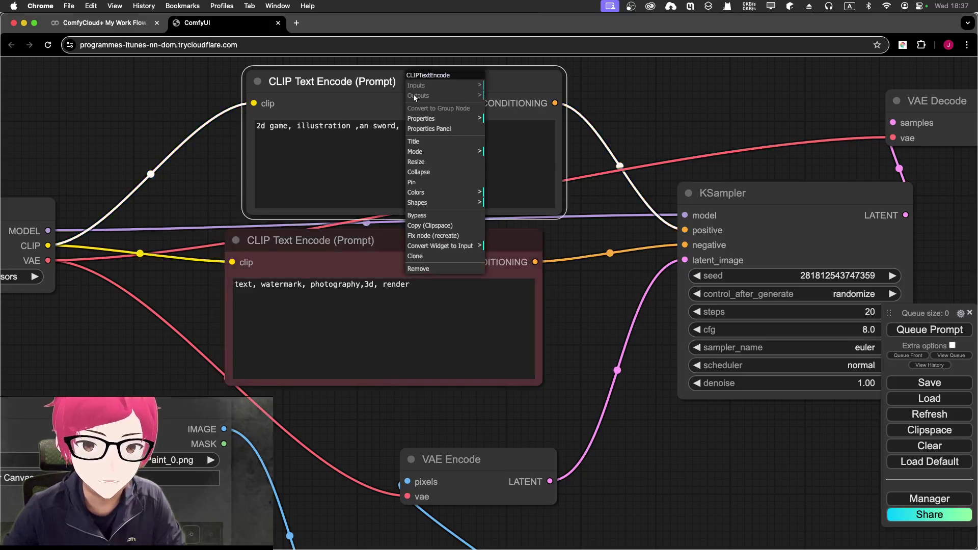
left_click(457, 194)
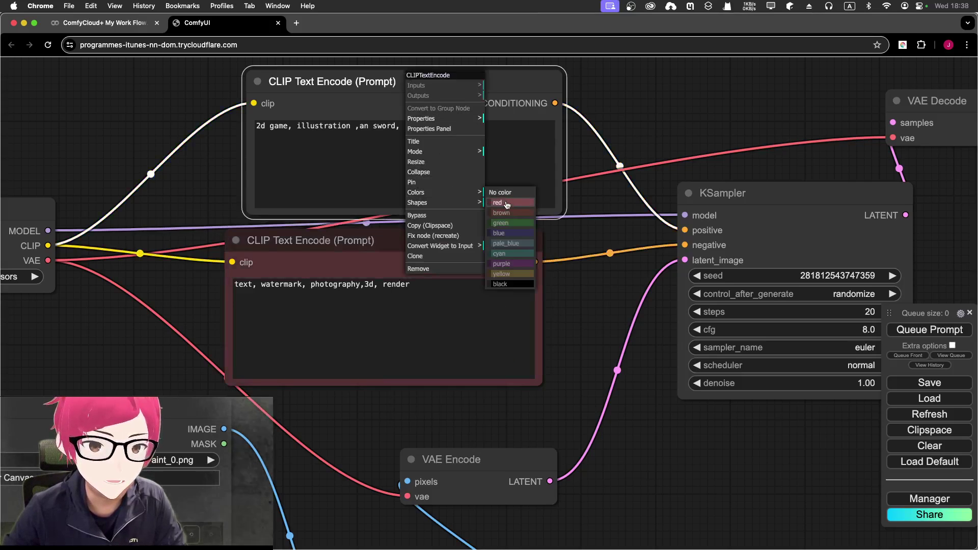
left_click(507, 223)
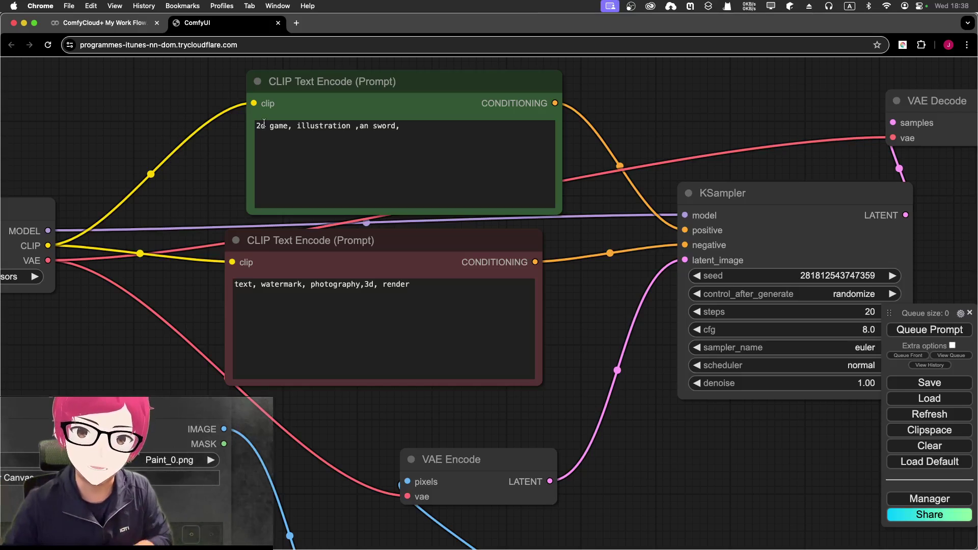
Review the terms "photography,3d," in the negative prompt and compare them with the sword image in the Save Image node
left_click(311, 292)
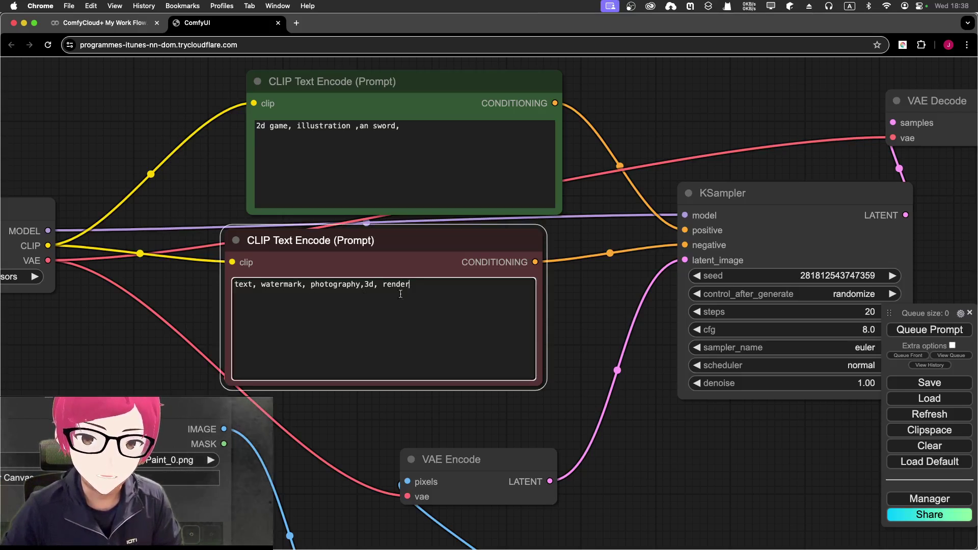
left_click_drag(311, 286, 379, 286)
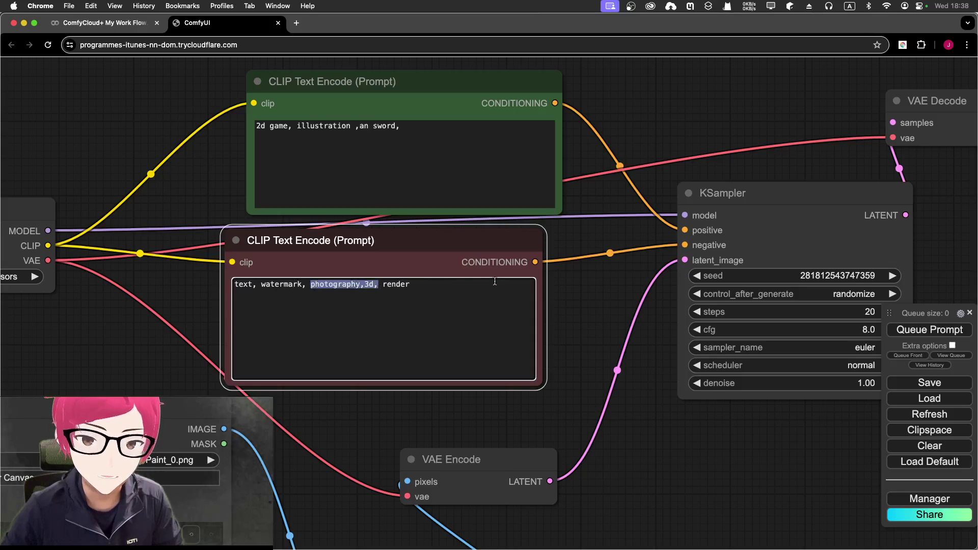
left_click(581, 306)
left_click_drag(580, 304, 145, 302)
scroll(540, 260, "right", 10)
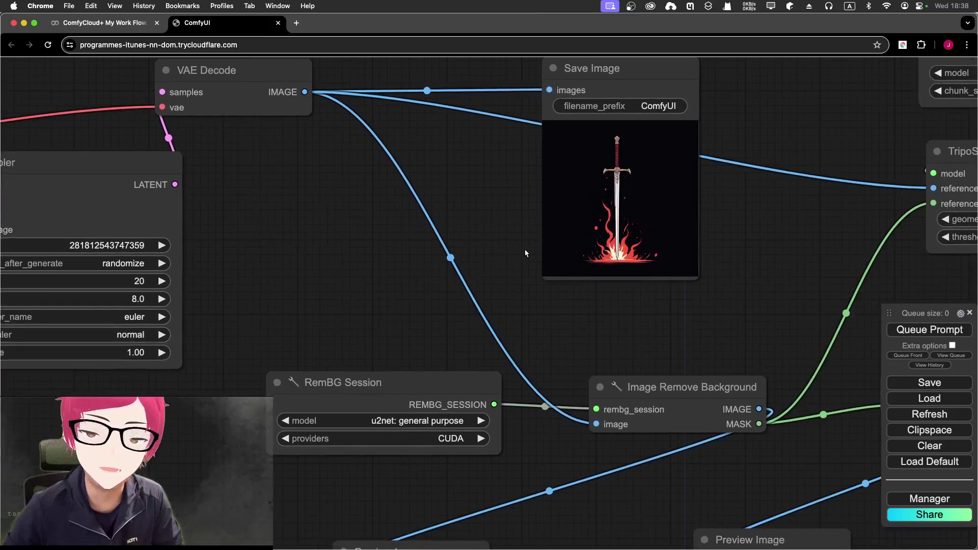
scroll(513, 280, "down", 5)
scroll(514, 279, "up", 3)
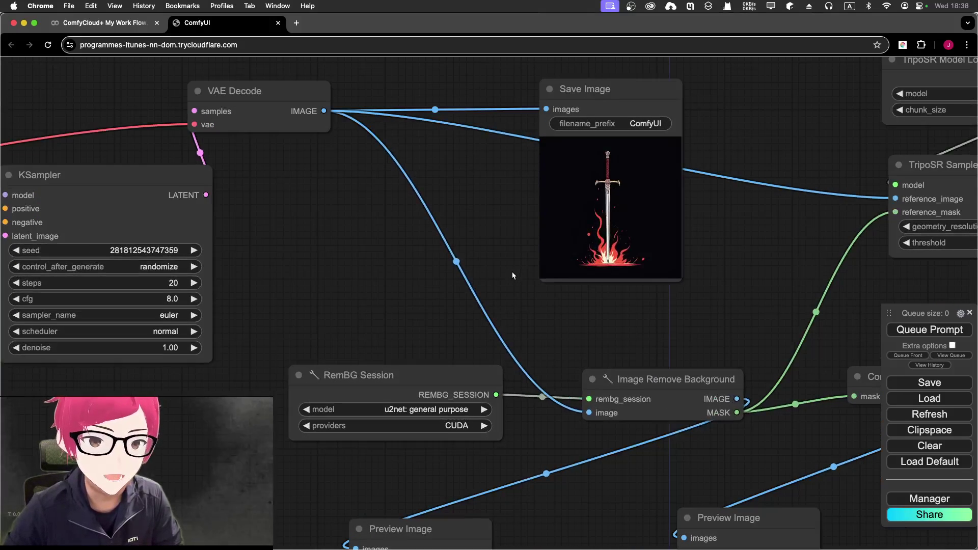
Examine the background-removed sword and its black-and-white mask in the two Preview Image nodes
scroll(522, 350, "down", 5)
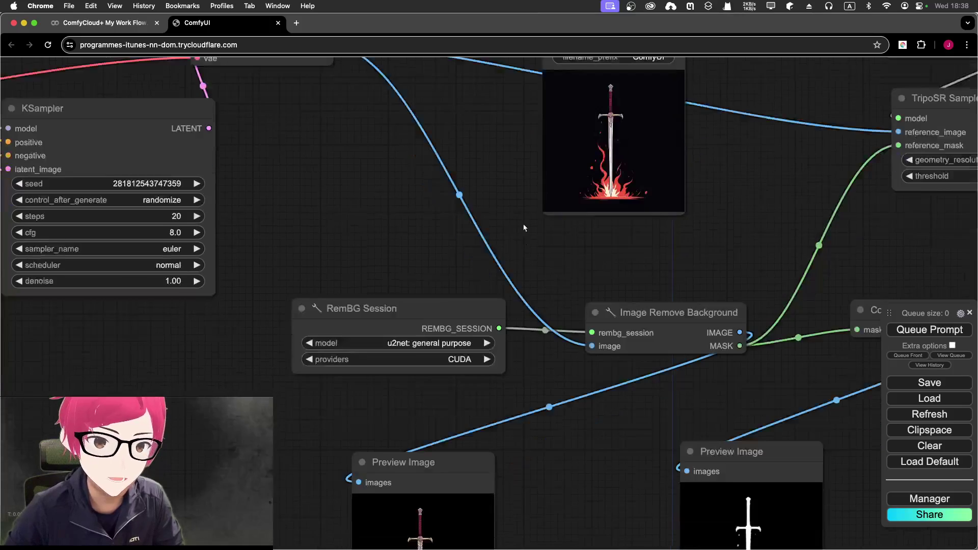
scroll(555, 449, "down", 5)
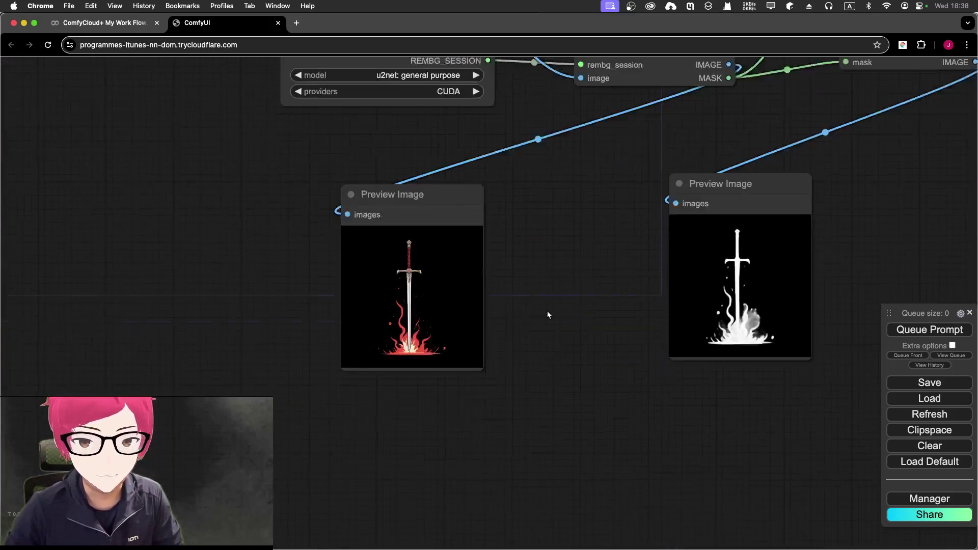
scroll(436, 263, "up", 3)
left_click_drag(589, 270, 414, 303)
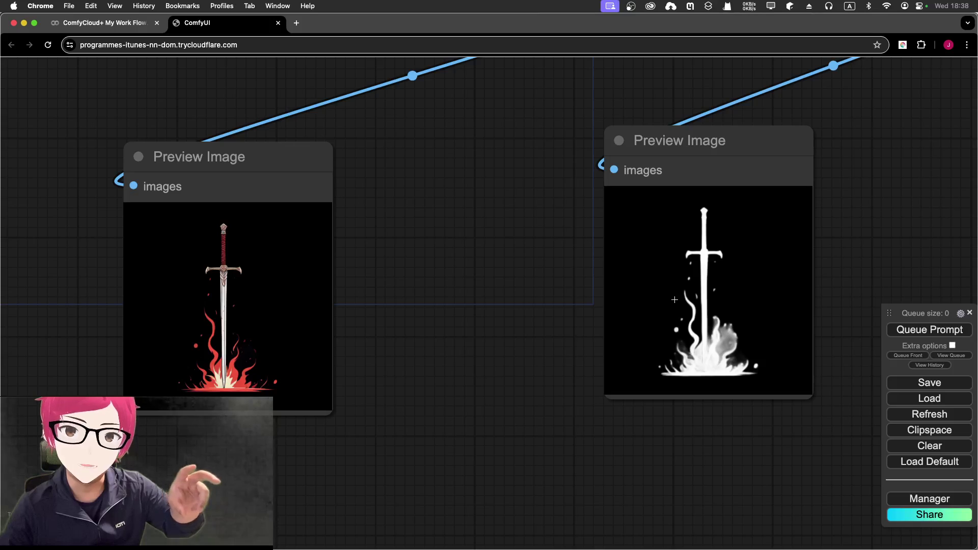
scroll(672, 295, "down", 2)
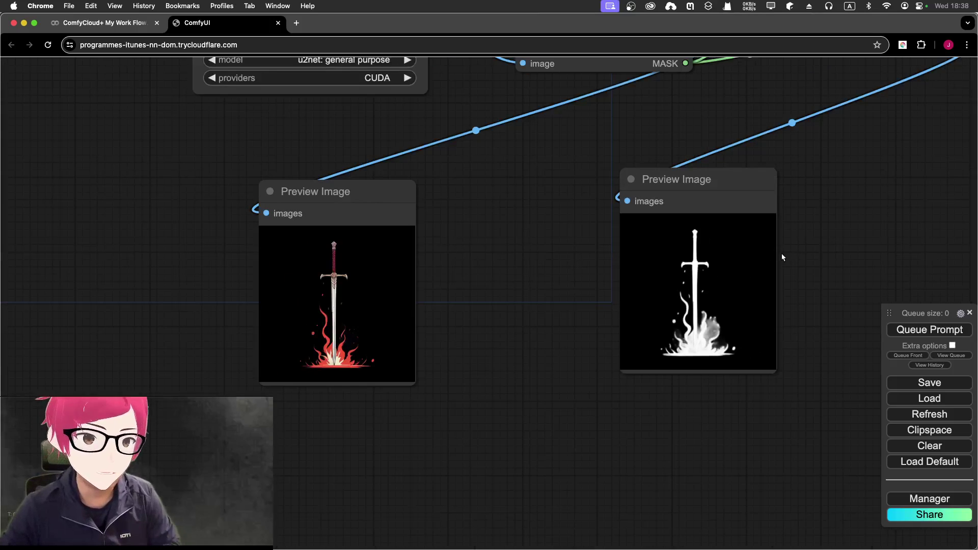
scroll(785, 243, "down", 4)
left_click_drag(786, 243, 487, 441)
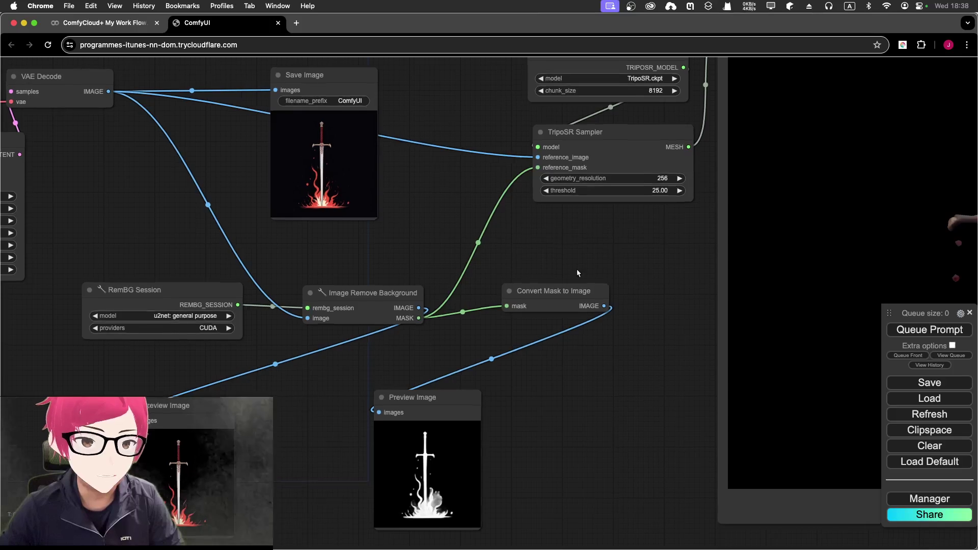
Examine the TripoSR Model Loader and TripoSR Sampler nodes and the generated 3D sword in the TripoSR Viewer
left_click_drag(576, 270, 446, 357)
scroll(495, 158, "up", 5)
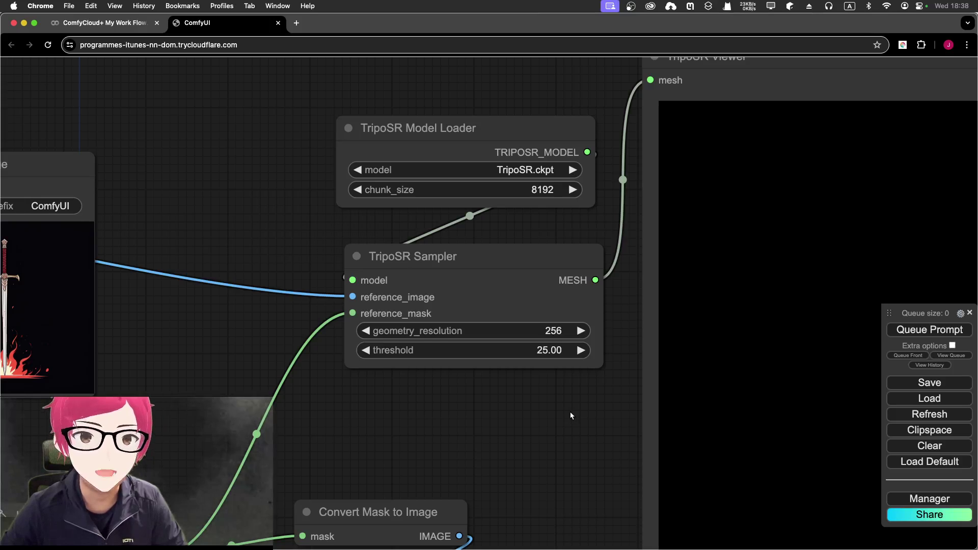
scroll(570, 415, "down", 1)
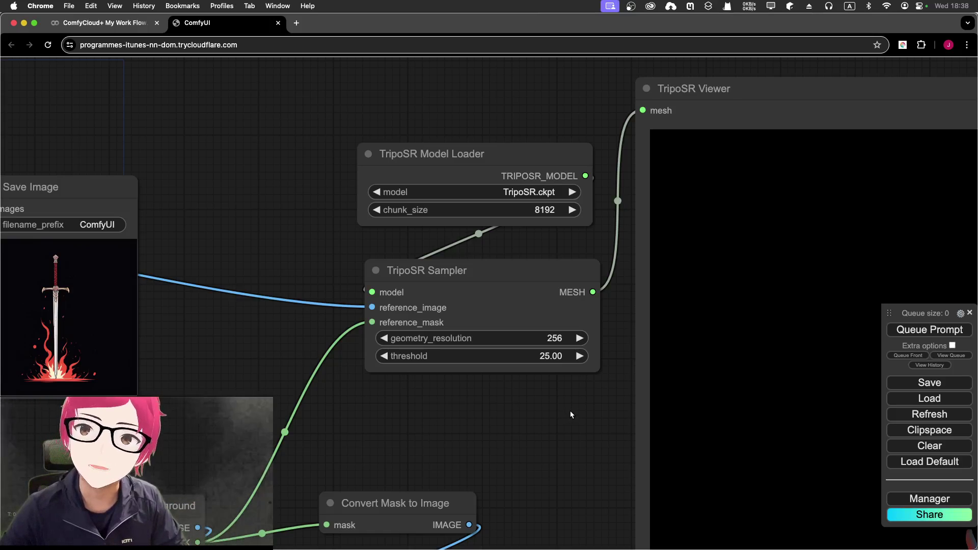
left_click_drag(569, 410, 296, 274)
scroll(384, 324, "down", 1)
scroll(384, 324, "down", 5)
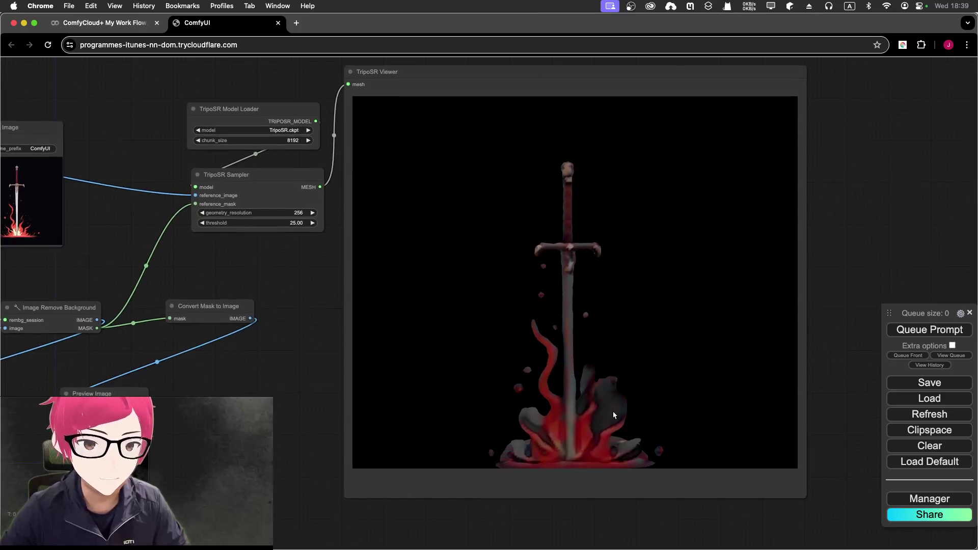
mouse_move(613, 411)
left_mouse_down()
mouse_move(596, 392)
mouse_move(579, 403)
mouse_move(628, 416)
mouse_move(655, 406)
mouse_move(574, 402)
mouse_move(612, 411)
left_mouse_up()
scroll(274, 379, "down", 1)
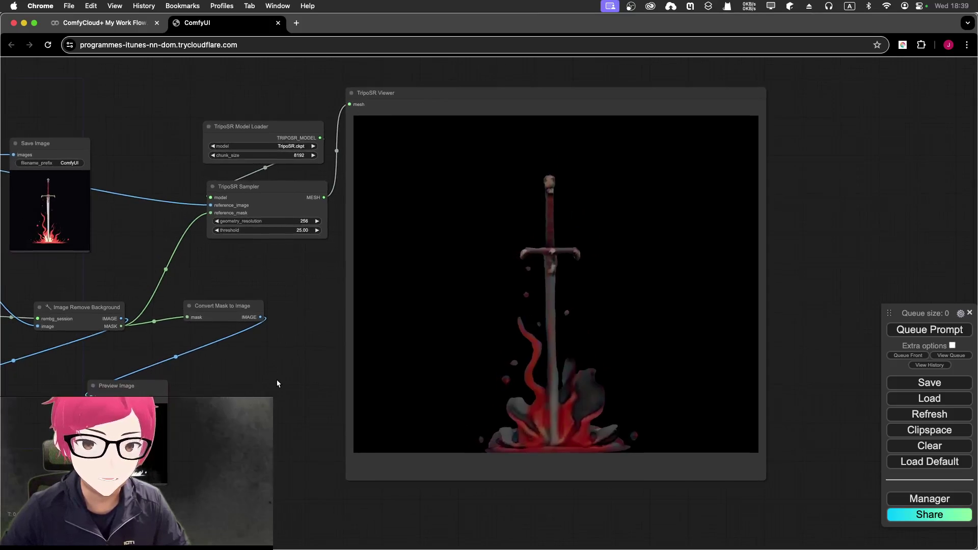
scroll(278, 384, "down", 5)
Move the TripoSR Viewer node beneath the VAE Encode node, beside the PainterNode and the background-removed preview
left_click_drag(301, 367, 557, 313)
left_click_drag(651, 116, 159, 291)
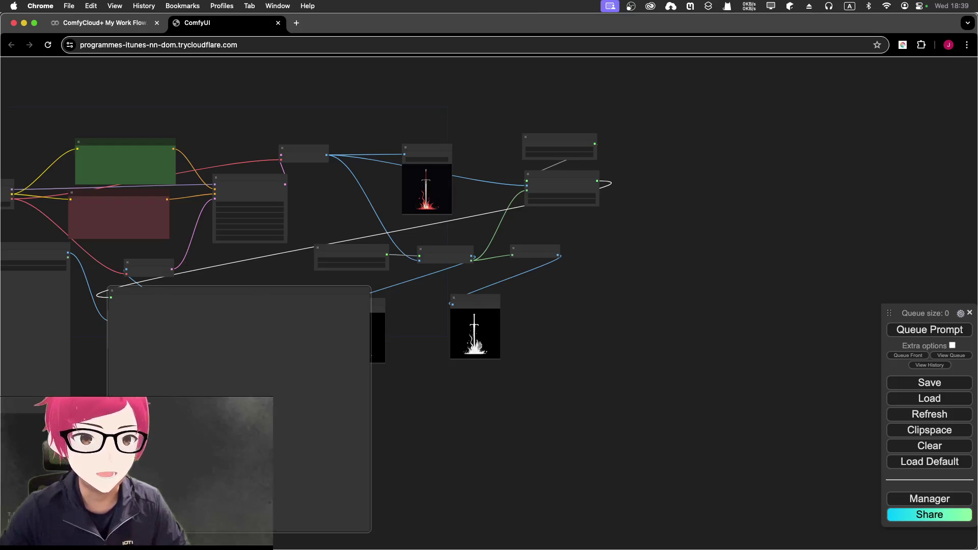
scroll(103, 261, "up", 2)
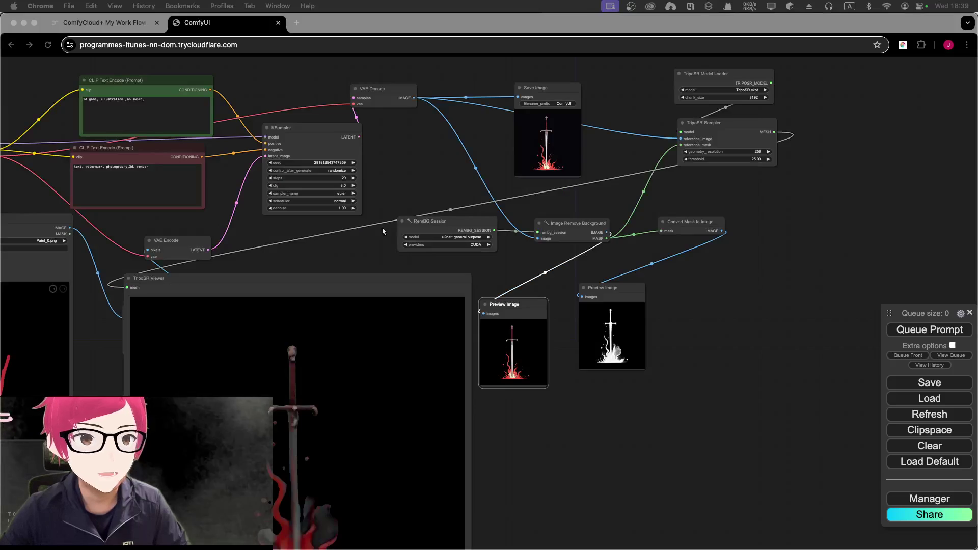
left_click_drag(384, 207, 493, 90)
scroll(592, 361, "down", 5)
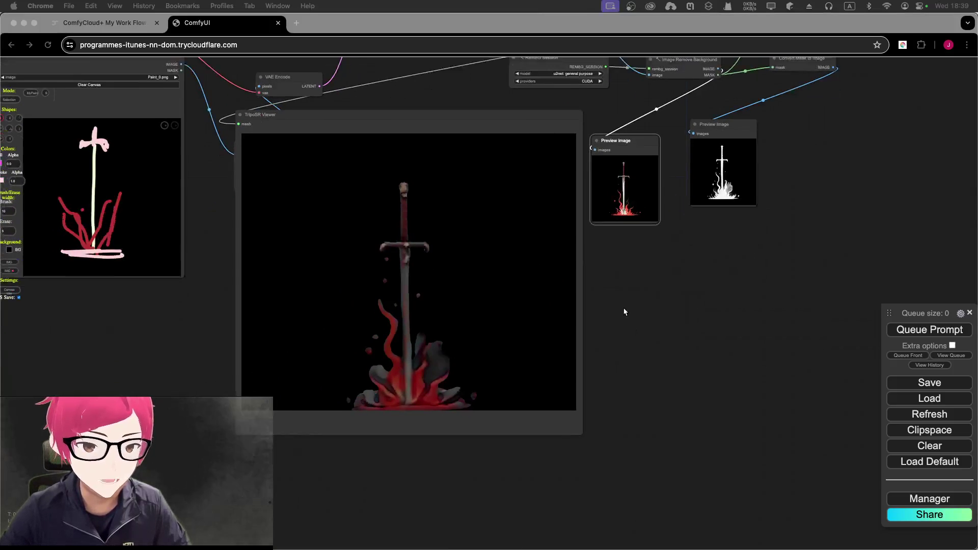
left_click(645, 203)
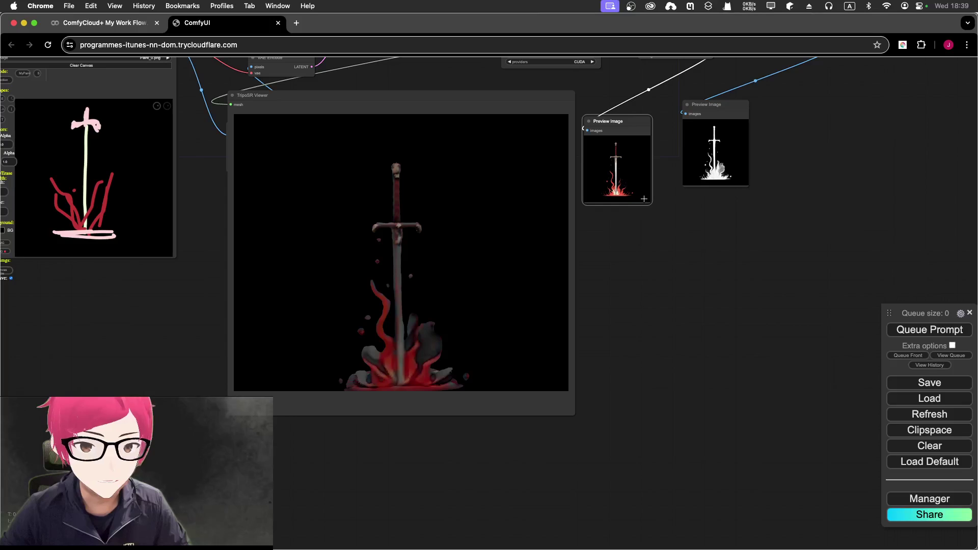
Enlarge the PainterNode and reposition it so the sword sketch sits beside the TripoSR Viewer without overlapping it
left_click(137, 247)
left_click_drag(181, 325, 233, 378)
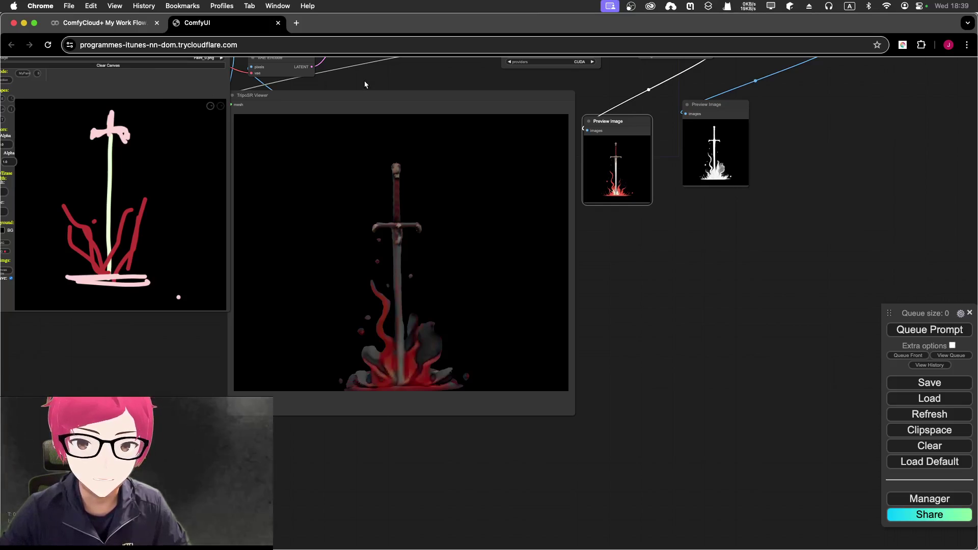
left_click_drag(365, 84, 454, 125)
left_click(177, 103)
left_click_drag(177, 103, 142, 181)
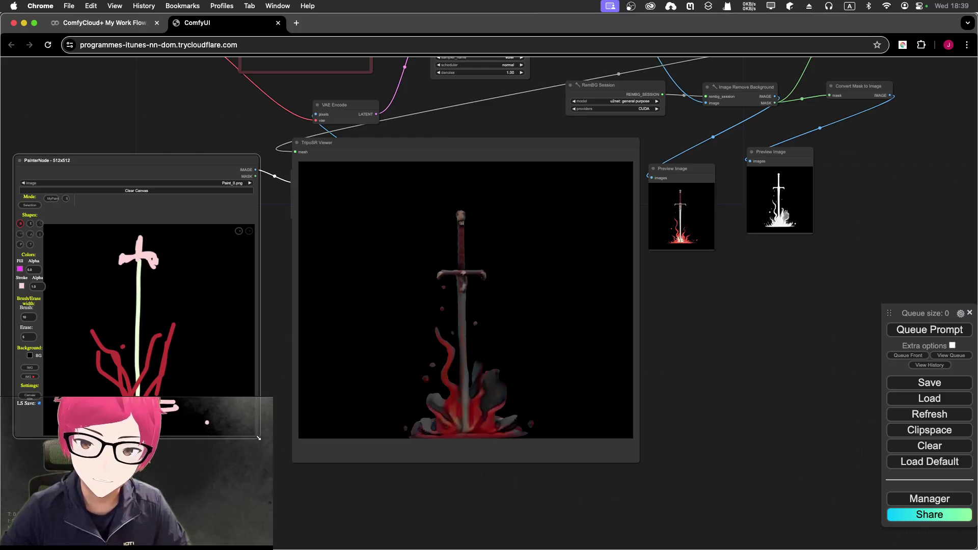
left_click_drag(259, 438, 282, 463)
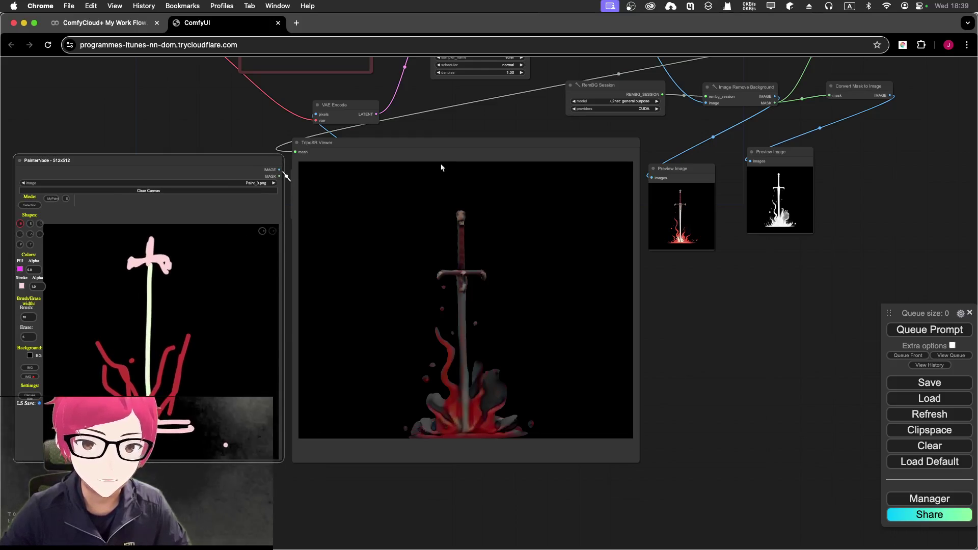
Reposition and slightly shrink the TripoSR Viewer, and enlarge the background-removed Preview Image node to a similar height beside it
left_click(440, 146)
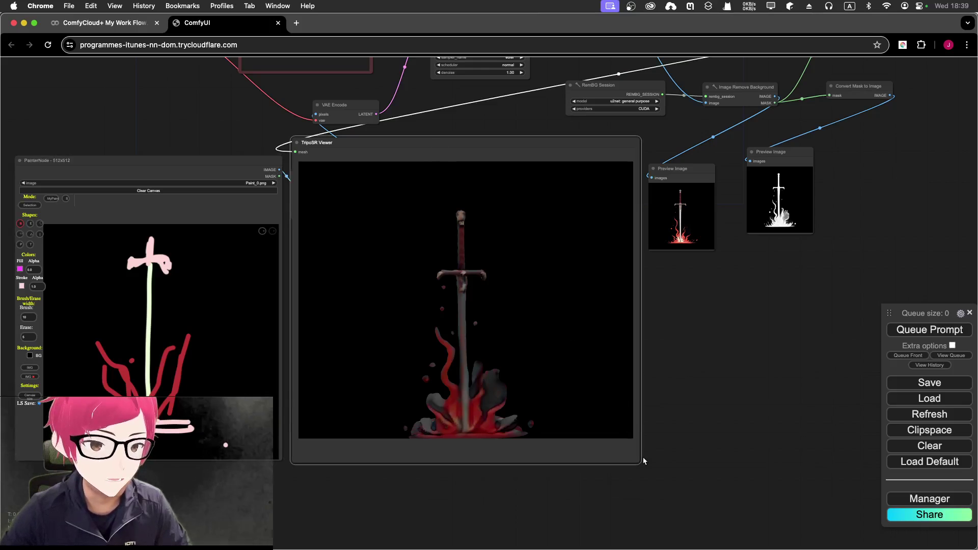
mouse_move(639, 463)
left_mouse_down()
mouse_move(476, 338)
mouse_move(498, 317)
mouse_move(500, 329)
mouse_move(629, 434)
mouse_move(635, 459)
mouse_move(615, 373)
mouse_move(657, 245)
mouse_move(620, 421)
mouse_move(625, 445)
left_mouse_up()
left_click(680, 229)
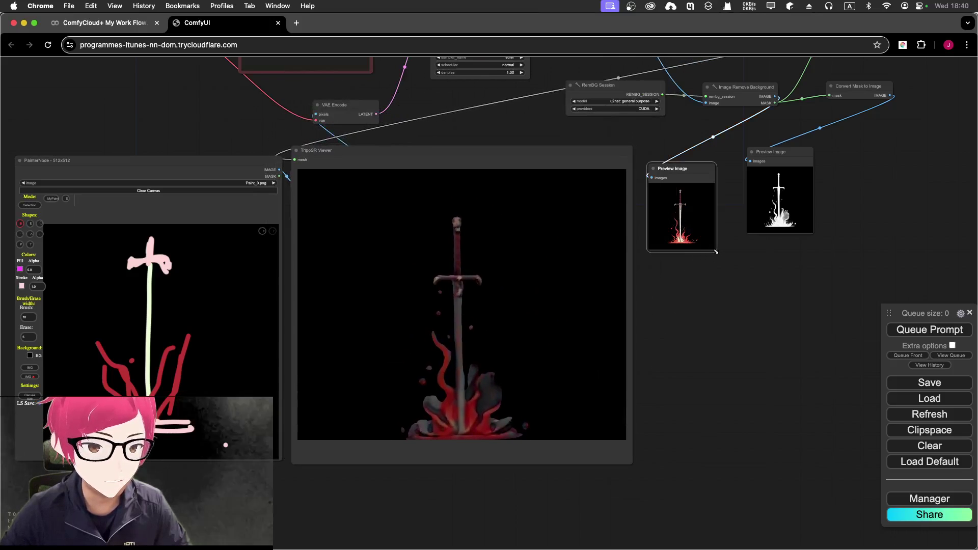
left_click_drag(714, 249, 887, 475)
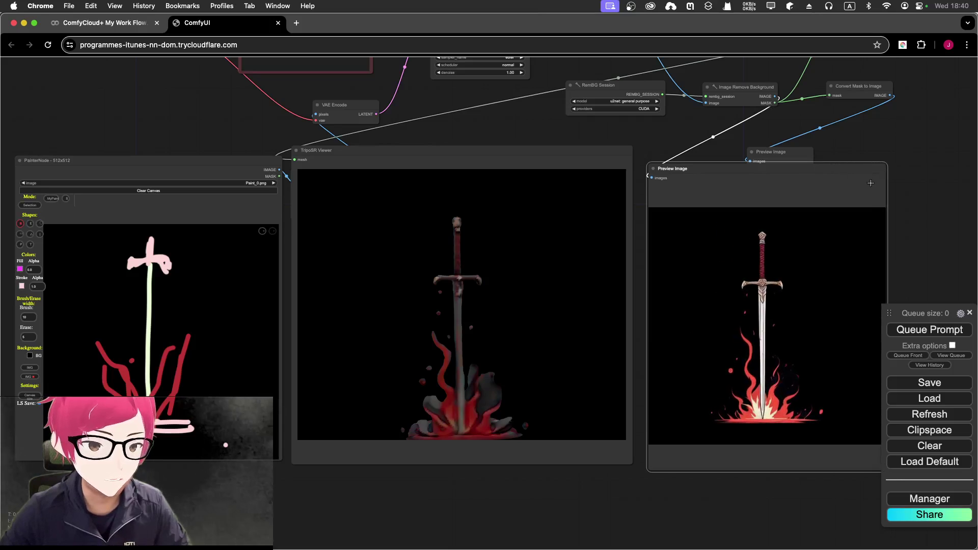
left_click(951, 226)
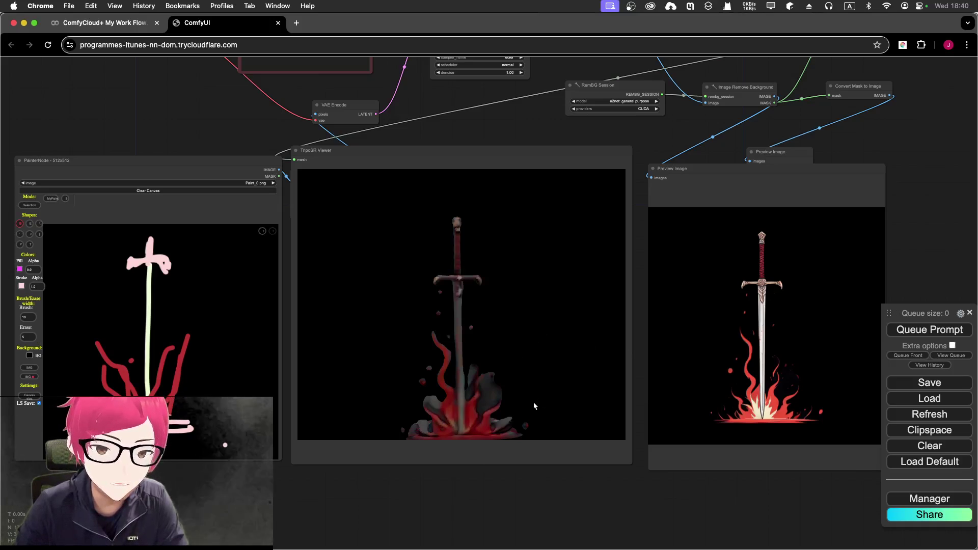
Rotate the 3D sword slightly in the TripoSR Viewer and compare it with the sketch and the 2D image
mouse_move(534, 406)
left_mouse_down()
mouse_move(519, 389)
mouse_move(499, 405)
mouse_move(426, 402)
mouse_move(418, 392)
mouse_move(471, 408)
mouse_move(602, 399)
mouse_move(506, 405)
mouse_move(517, 409)
mouse_move(528, 408)
mouse_move(525, 384)
mouse_move(493, 393)
mouse_move(535, 397)
mouse_move(526, 396)
left_mouse_up()
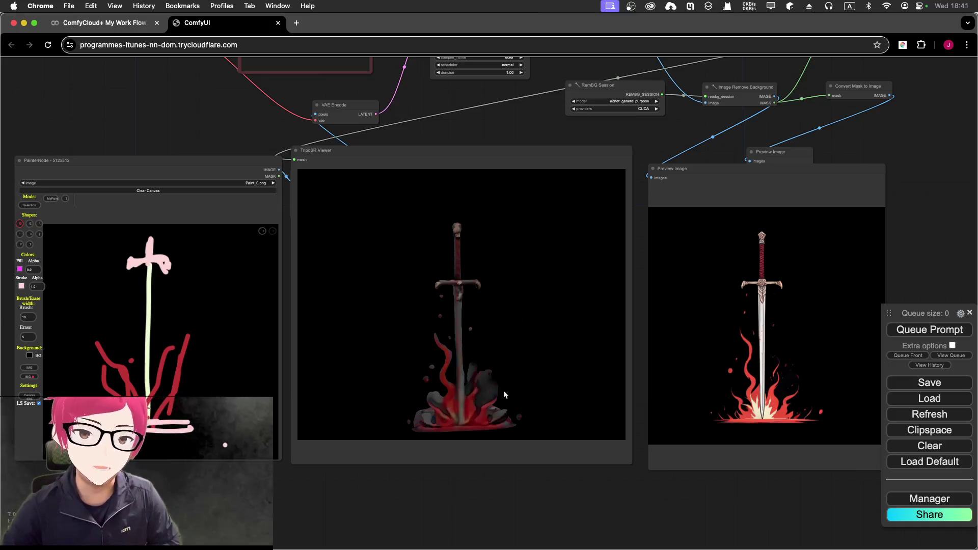
mouse_move(504, 391)
left_mouse_down()
mouse_move(495, 373)
mouse_move(504, 384)
left_mouse_up()
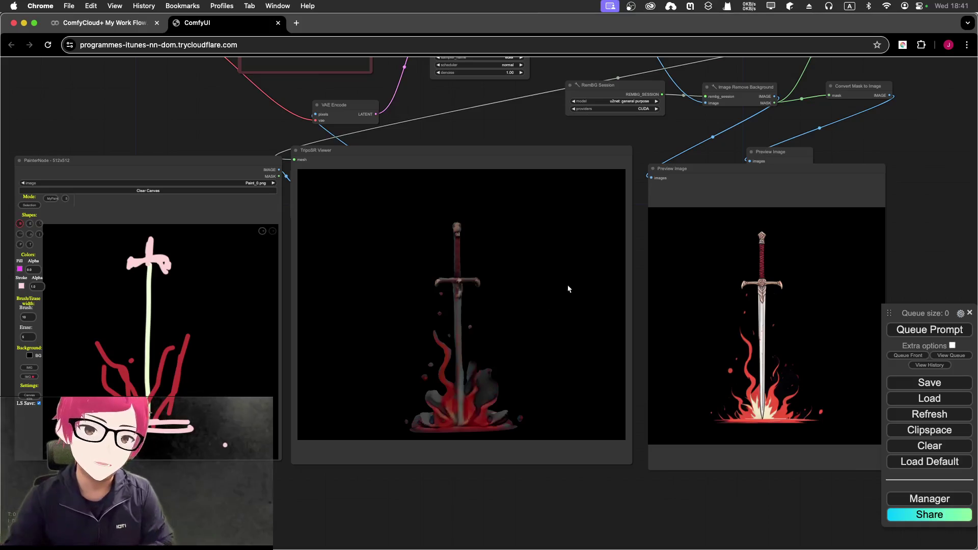
left_click_drag(534, 392, 534, 387)
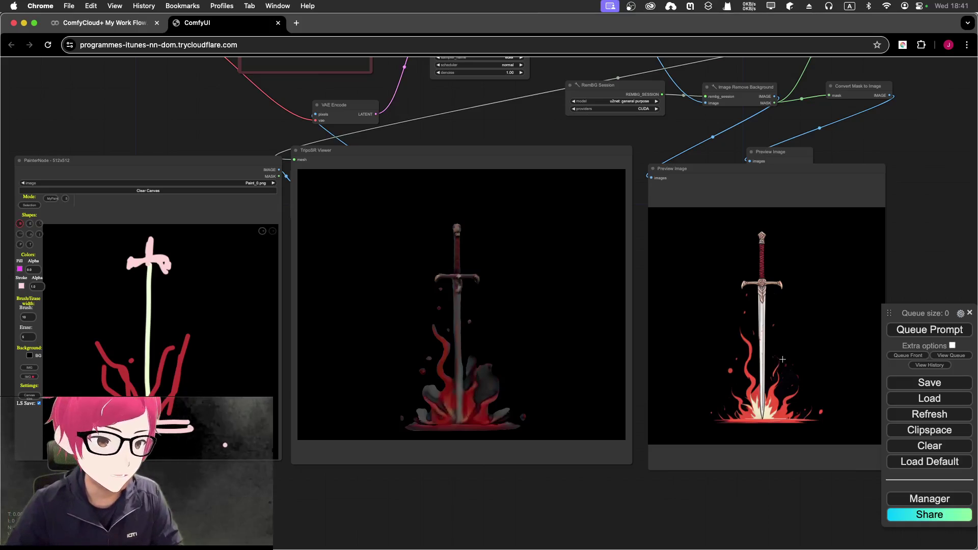
left_click(903, 501)
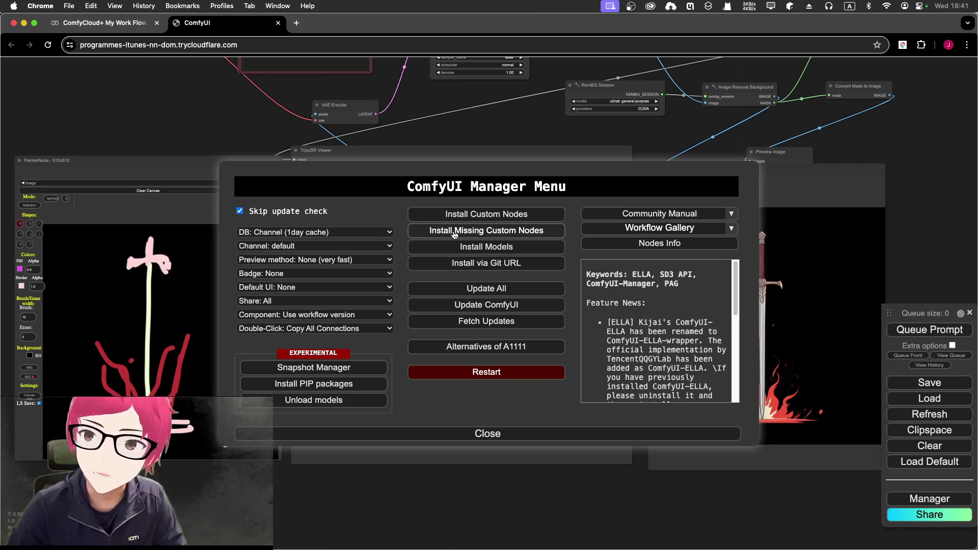
left_click(511, 433)
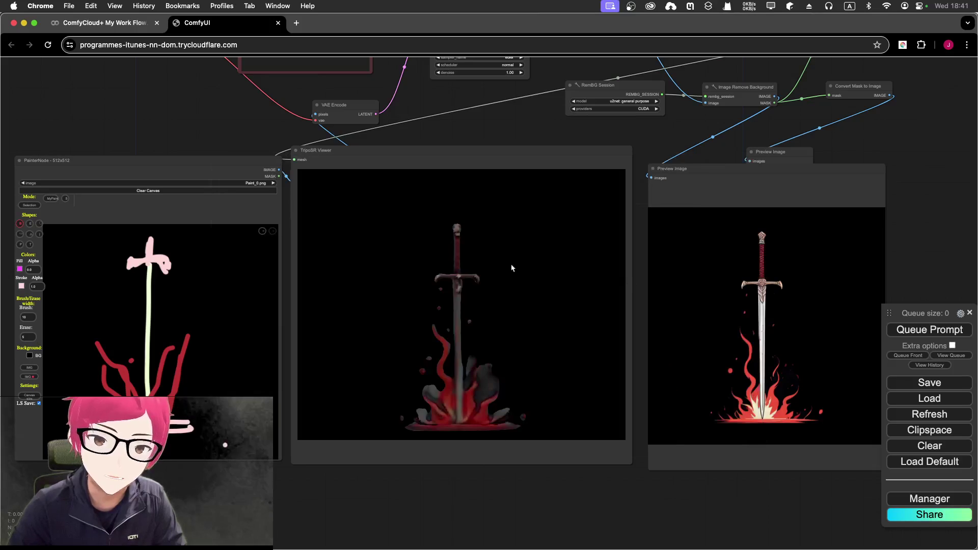
Move the TripoSR Viewer node down to uncover the Upscale Image node
left_click_drag(368, 155, 363, 243)
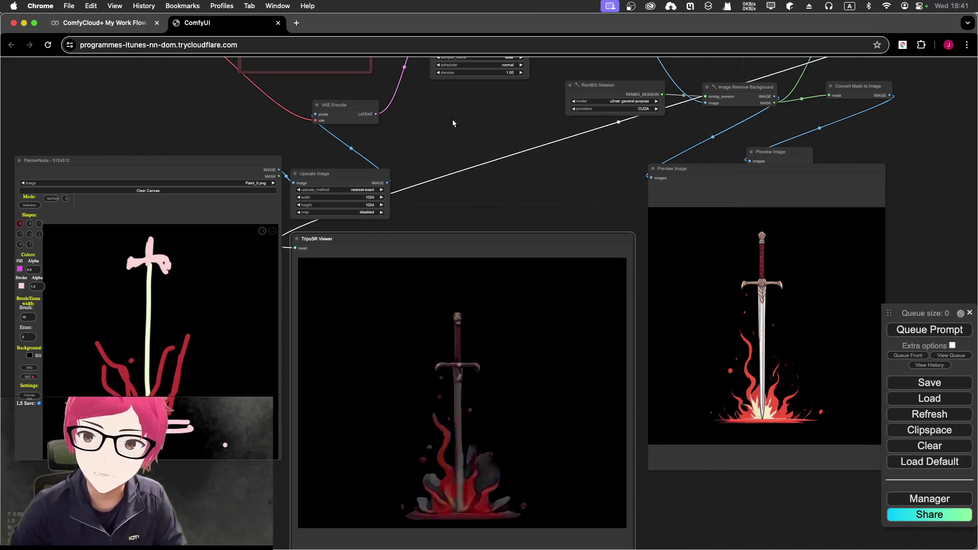
Reposition the red negative CLIP Text Encode node directly beneath the green positive prompt node, aligning their edges
left_click_drag(452, 120, 554, 196)
left_click_drag(276, 166, 425, 272)
scroll(438, 97, "up", 8)
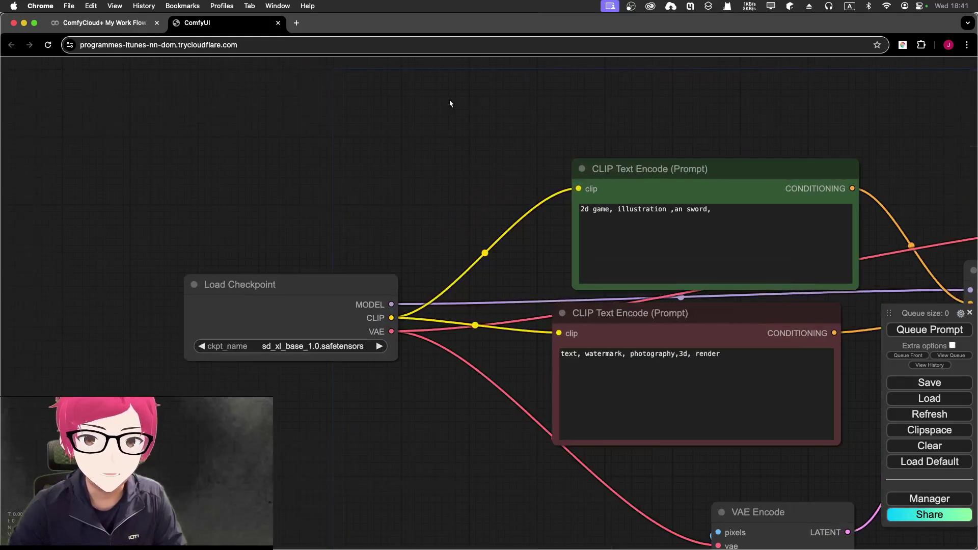
left_click_drag(428, 205, 351, 144)
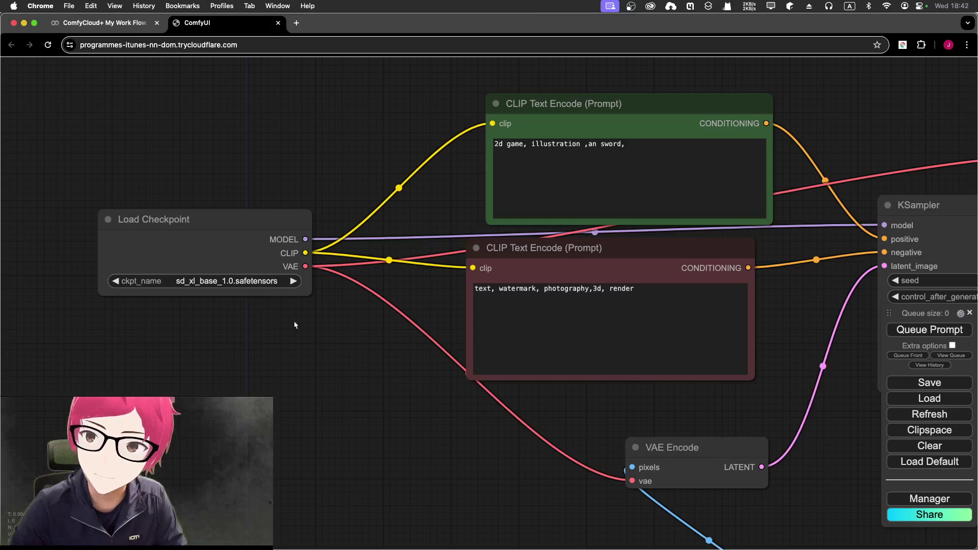
left_click_drag(302, 329, 119, 334)
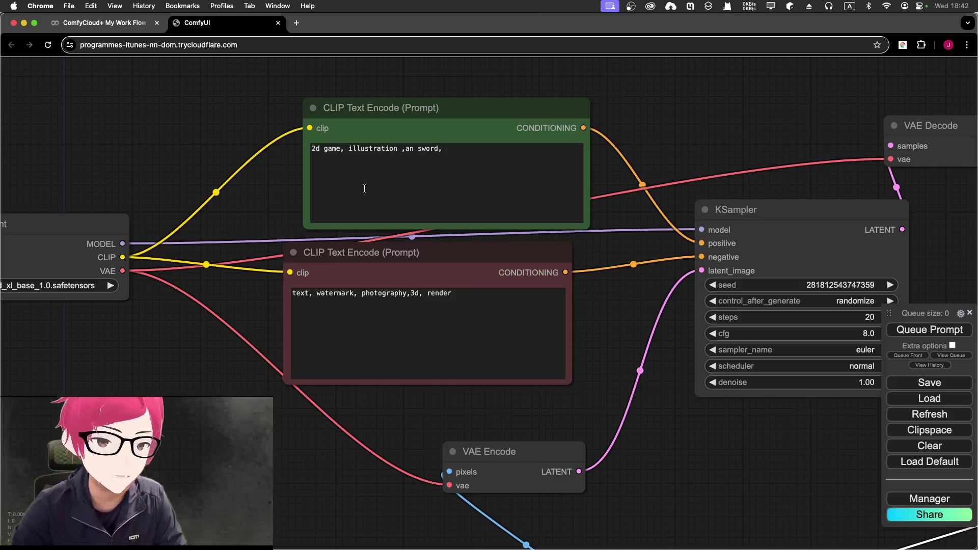
left_click_drag(387, 252, 406, 262)
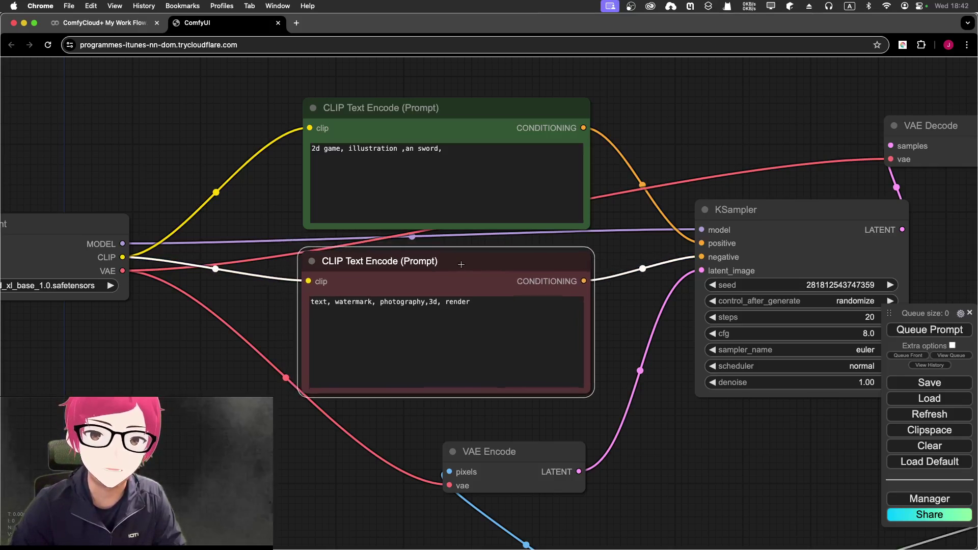
left_click(439, 112)
left_click(483, 268)
Move the VAE Decode node beside the KSampler, level with its LATENT output
left_click_drag(640, 213, 356, 182)
left_click(569, 210)
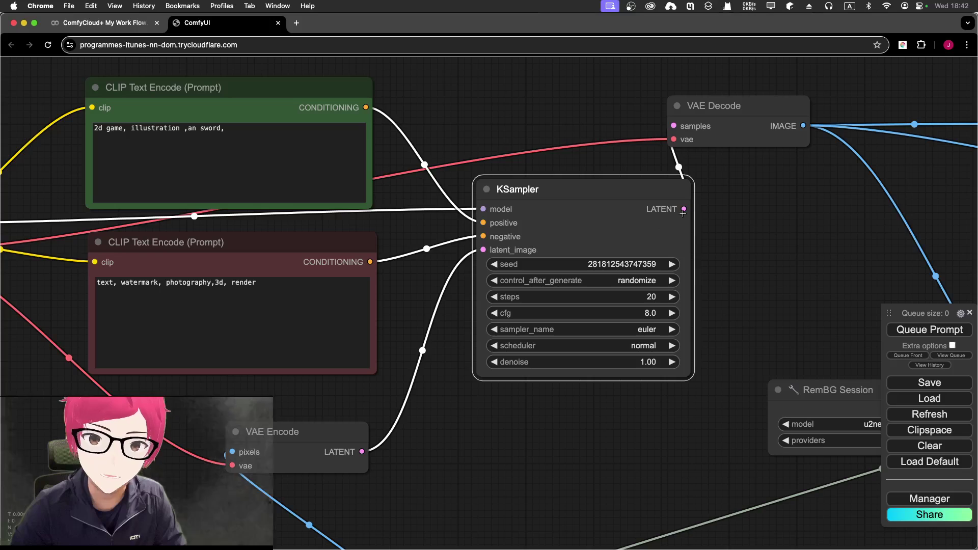
scroll(810, 244, "down", 1)
left_click_drag(809, 243, 588, 228)
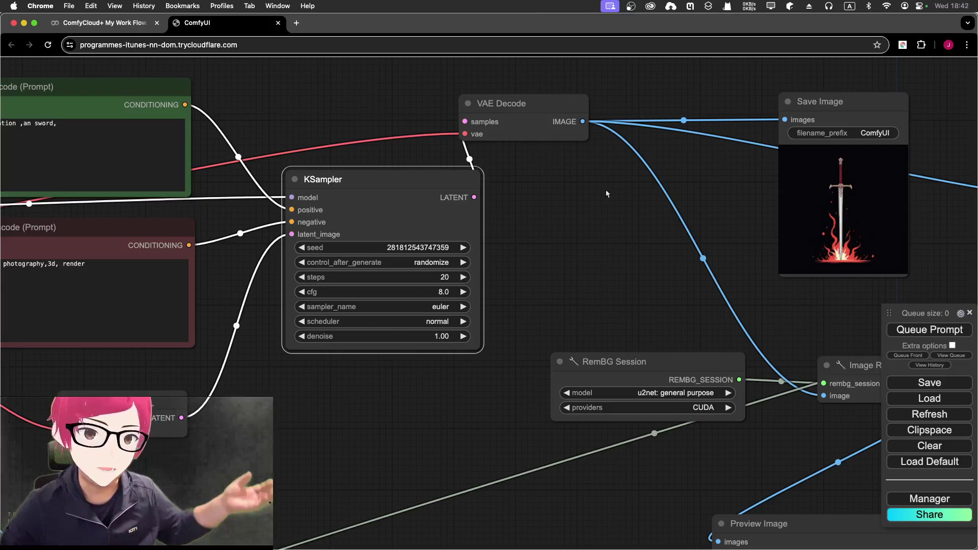
left_click(522, 108)
left_click_drag(521, 108, 579, 173)
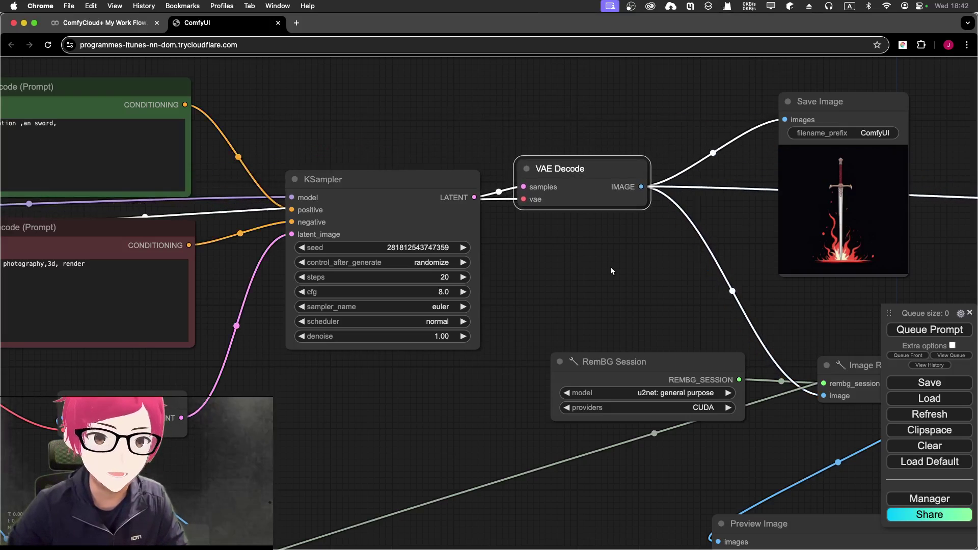
Select the Save Image node and trace its connections back through VAE Decode and KSampler to VAE Encode
scroll(610, 267, "right", 5)
left_click(561, 121)
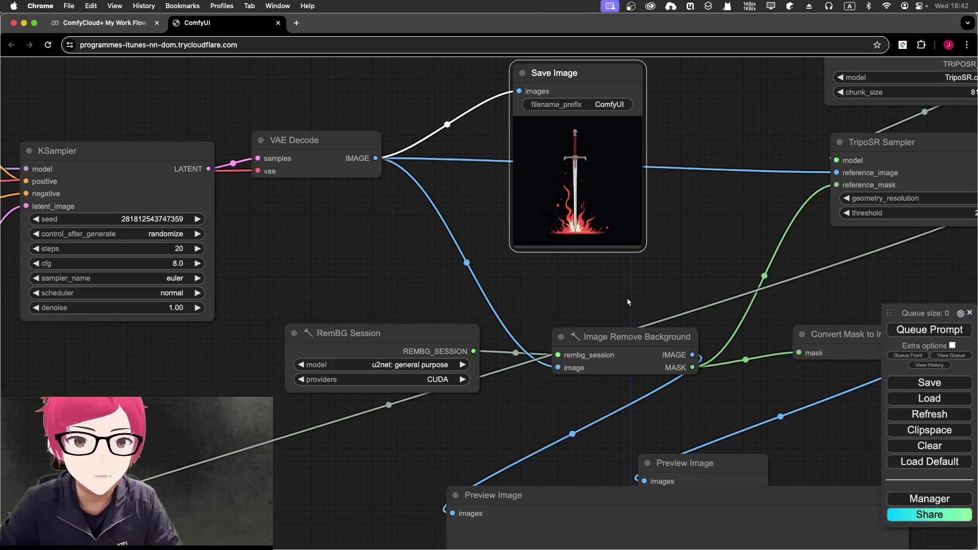
left_click_drag(284, 277, 545, 237)
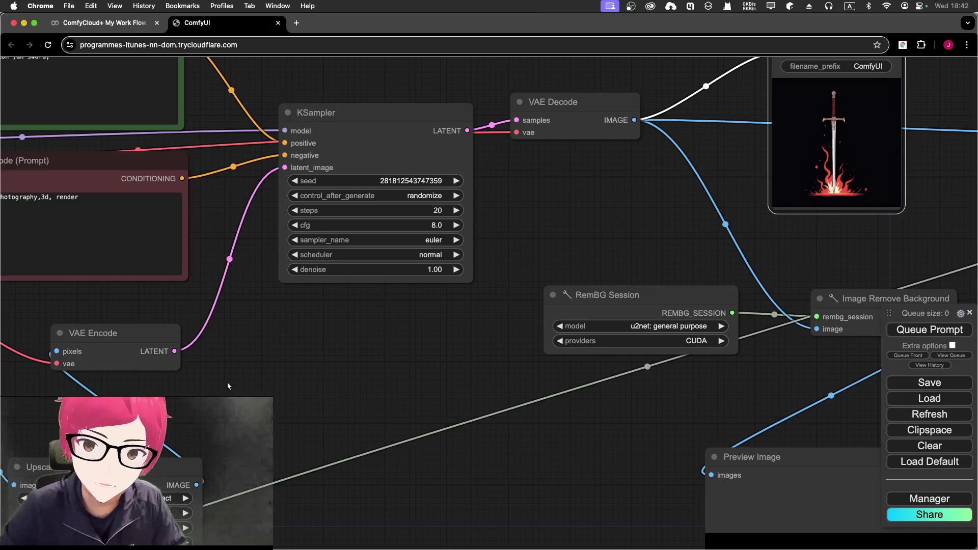
Move the PainterNode slightly farther left of the Upscale Image node to widen the gap between them
left_click_drag(302, 363, 457, 296)
left_click_drag(161, 327, 394, 279)
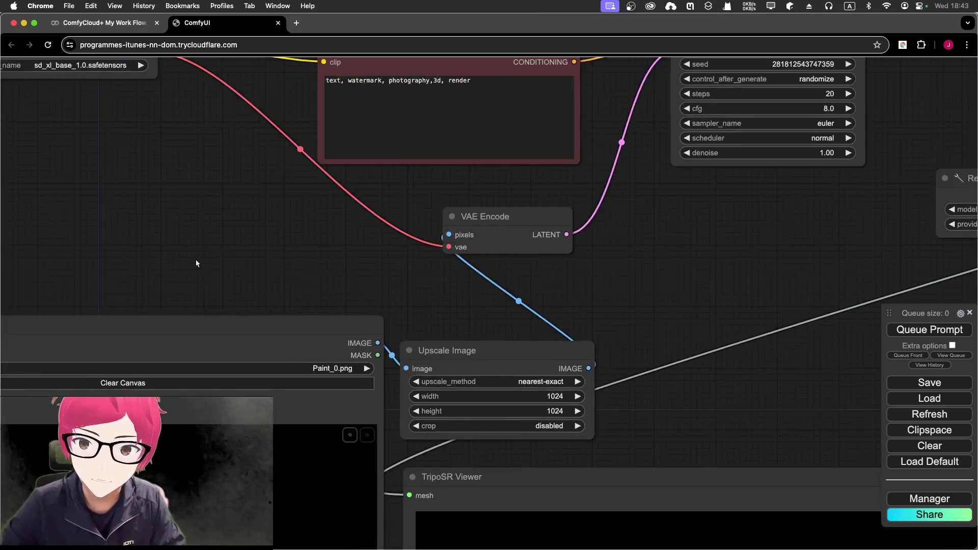
scroll(197, 263, "down", 2)
left_click_drag(178, 293, 375, 172)
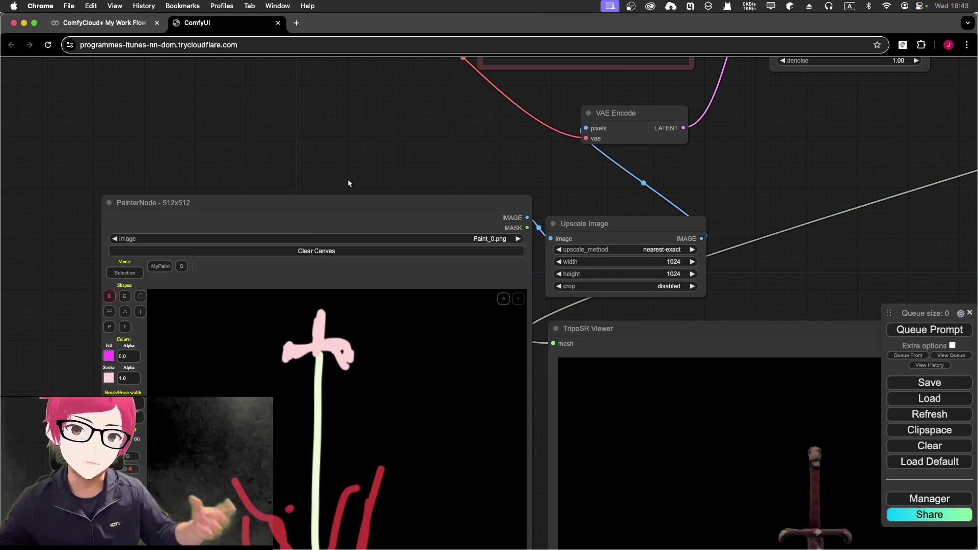
left_click_drag(348, 201, 293, 192)
Move the Upscale Image node slightly up and to the right, beneath the VAE Encode node
left_click_drag(540, 193, 393, 140)
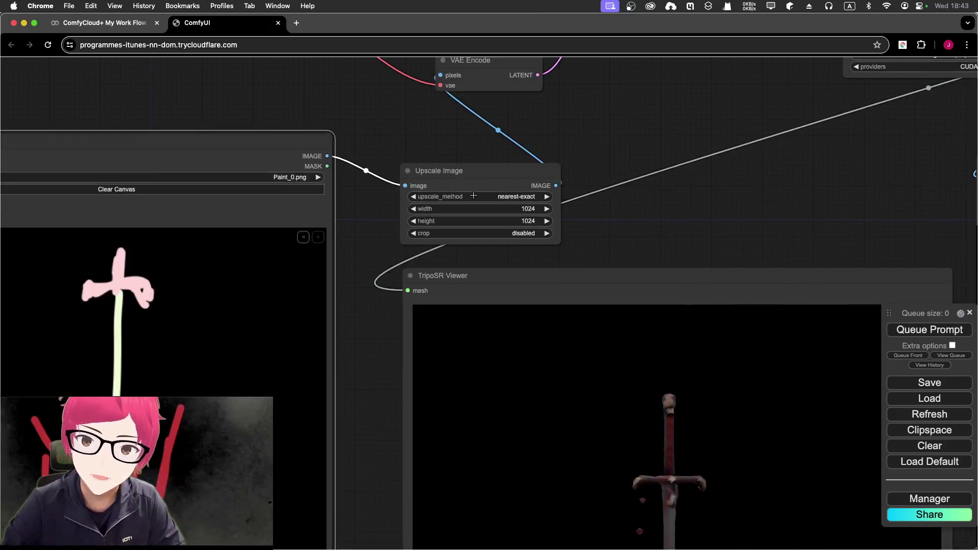
left_click_drag(461, 172, 473, 164)
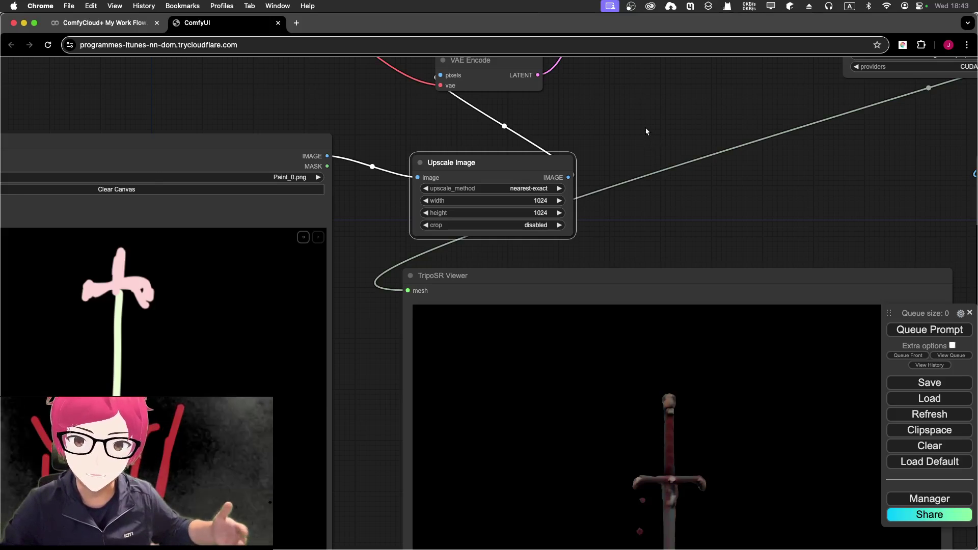
left_click_drag(639, 140, 634, 144)
mouse_move(337, 234)
left_mouse_down()
mouse_move(565, 134)
mouse_move(550, 151)
left_mouse_up()
scroll(550, 152, "right", 12)
scroll(550, 151, "up", 7)
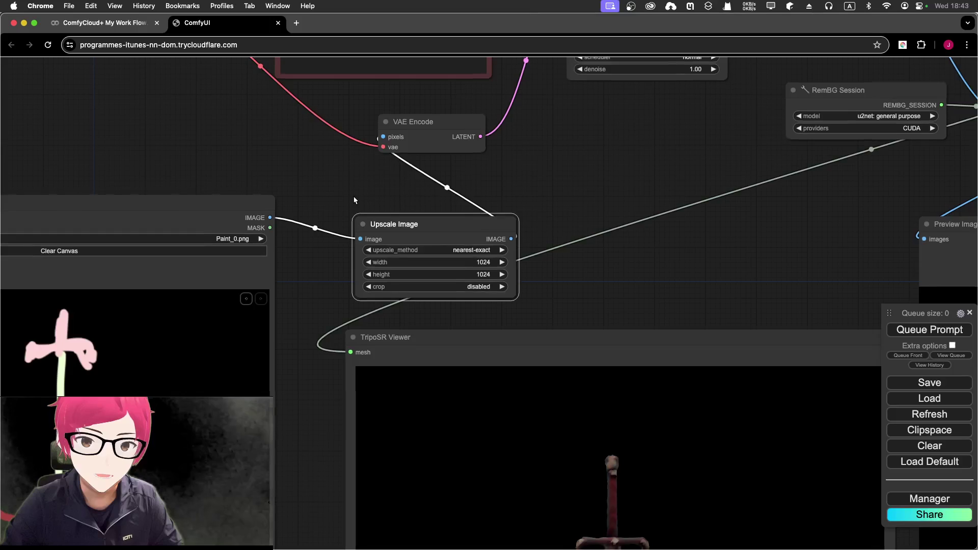
Check the available sampler_name options in the KSampler node, keeping euler
left_click_drag(353, 197, 355, 196)
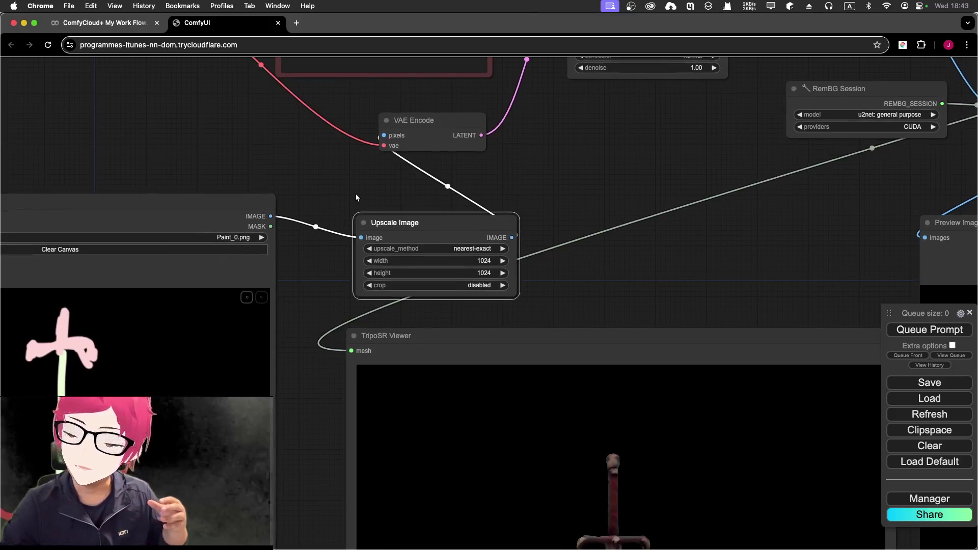
left_click_drag(360, 192, 279, 198)
left_click_drag(470, 160, 330, 302)
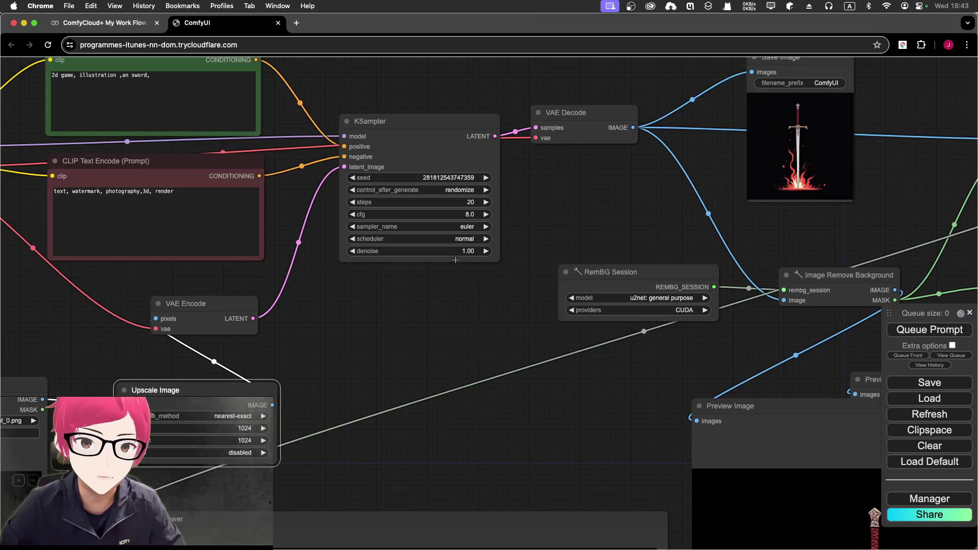
left_click(445, 226)
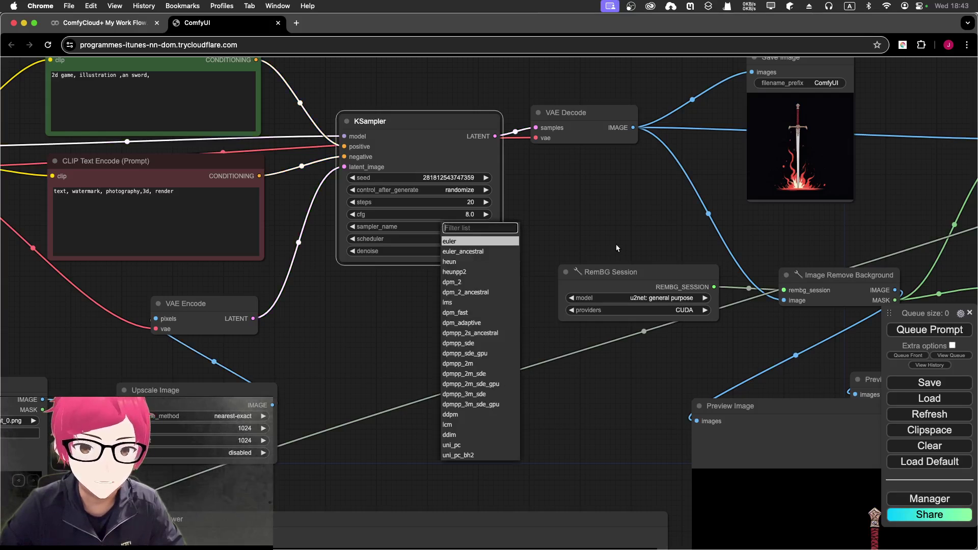
left_click(595, 231)
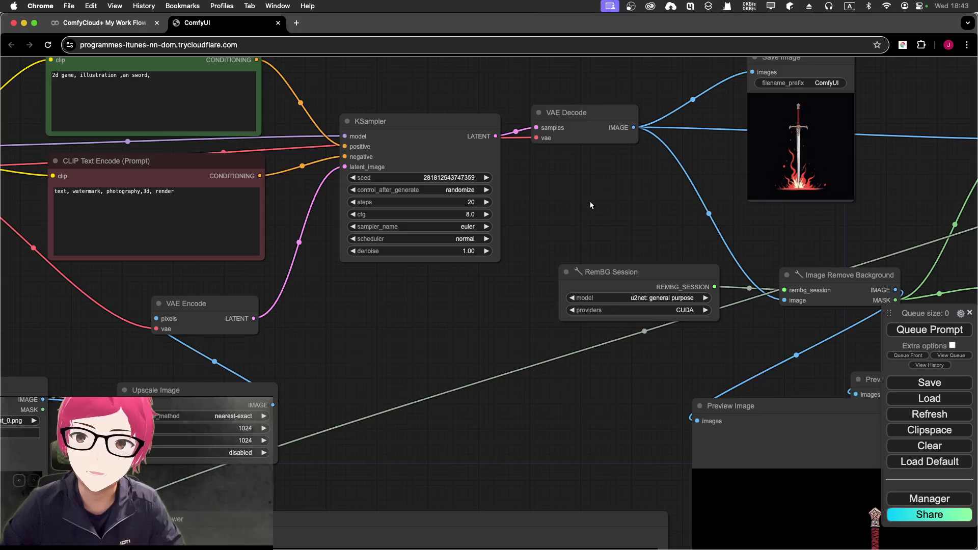
Select the VAE Decode node and trace its image output to Save Image, Image Remove Background and TripoSR Sampler
left_click_drag(590, 206, 380, 294)
left_click(385, 207)
left_click_drag(397, 174, 286, 157)
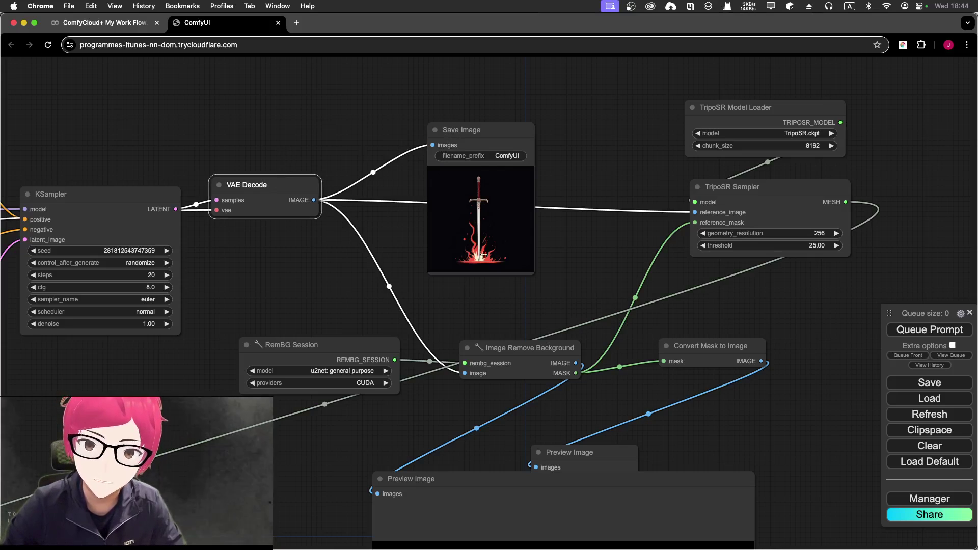
scroll(502, 204, "up", 5)
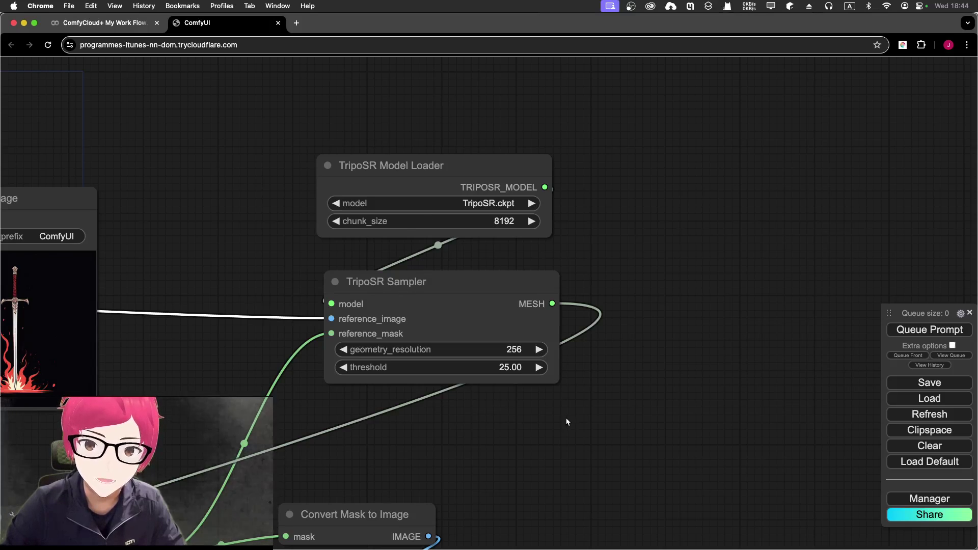
left_click_drag(565, 413, 589, 164)
scroll(560, 231, "down", 3)
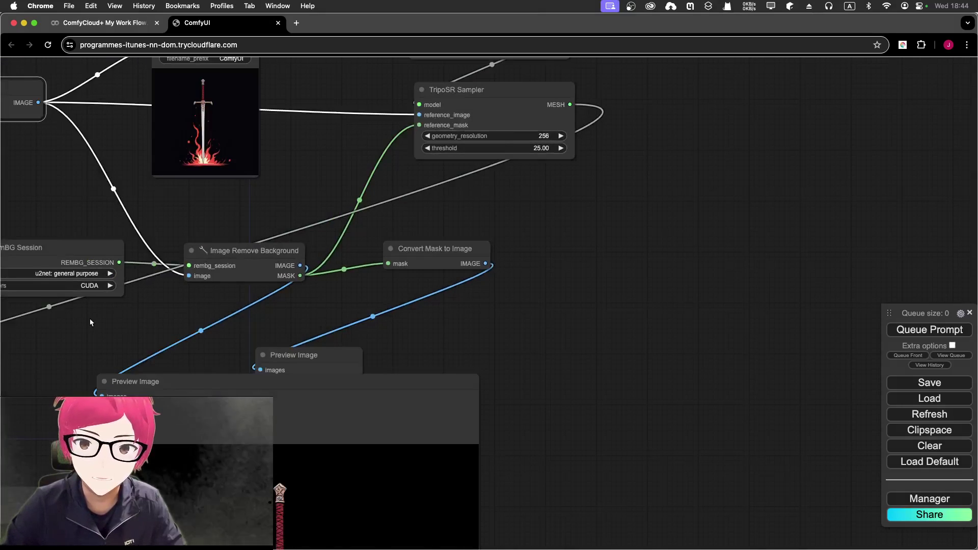
Inspect the sword mesh in the TripoSR Viewer from a slightly different angle and return to the TripoSR Model Loader and Sampler
scroll(90, 318, "down", 1)
left_click_drag(7, 330, 670, 181)
scroll(595, 280, "down", 3)
left_click_drag(616, 282, 575, 139)
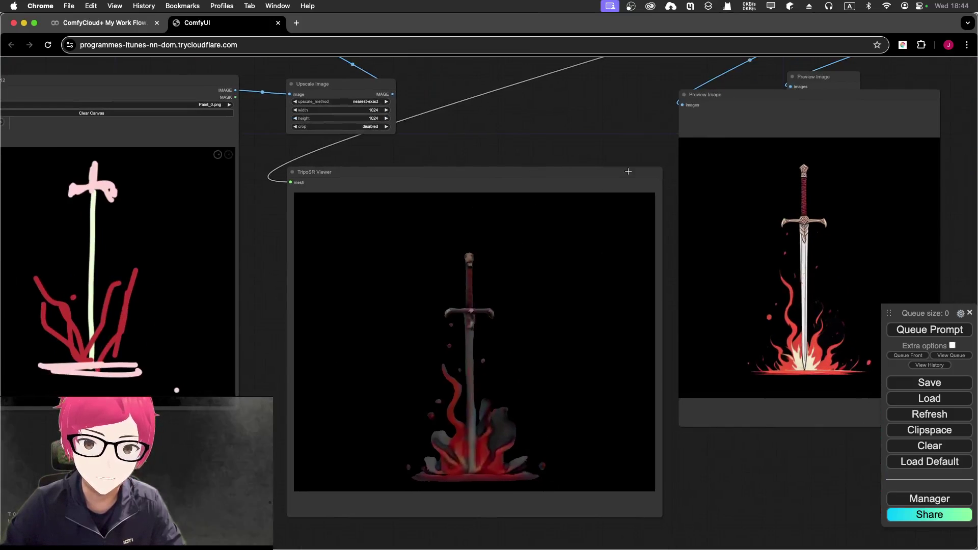
mouse_move(593, 316)
left_mouse_down()
mouse_move(526, 299)
mouse_move(626, 324)
mouse_move(613, 343)
mouse_move(572, 329)
mouse_move(581, 327)
left_mouse_up()
scroll(586, 114, "down", 1)
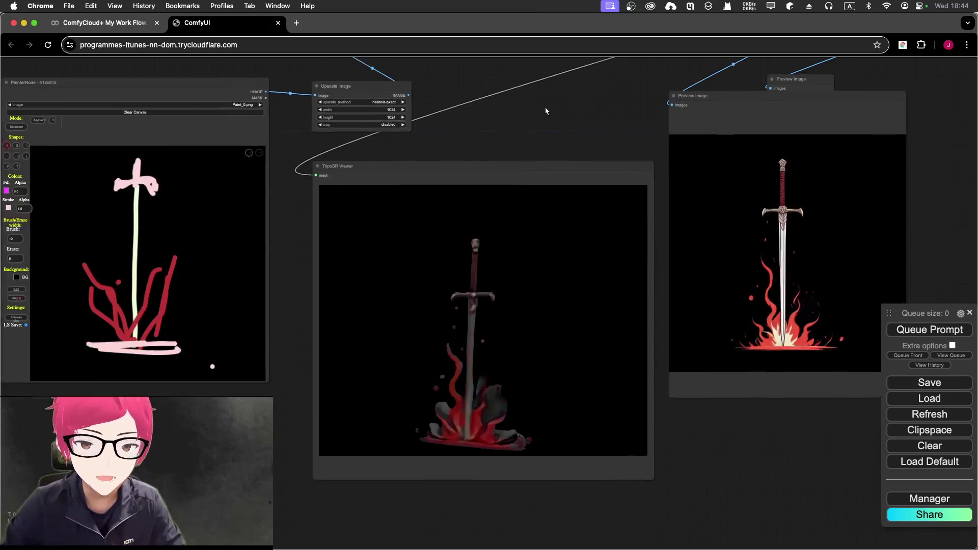
left_click_drag(521, 119, 155, 243)
left_click_drag(617, 254, 486, 411)
scroll(545, 155, "up", 8)
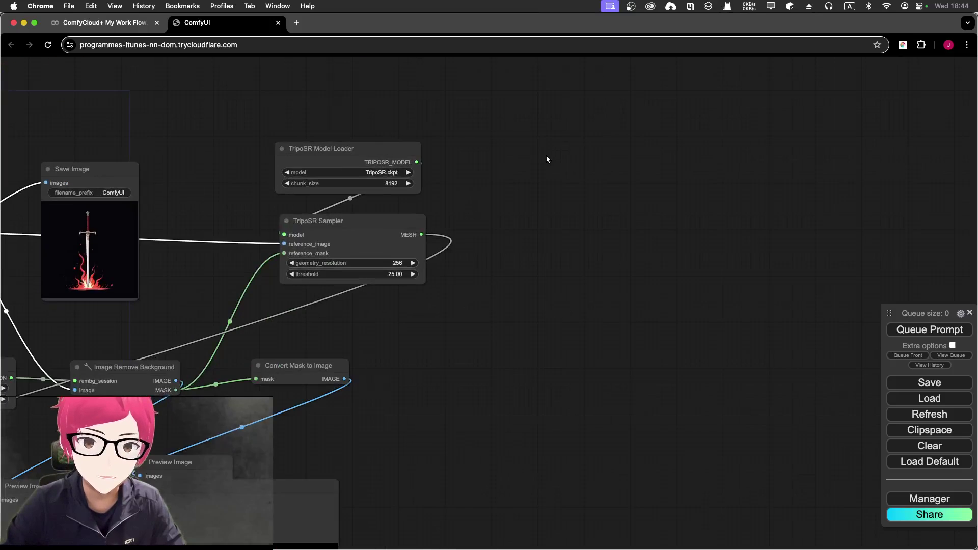
scroll(582, 172, "left", 4)
scroll(534, 167, "up", 2)
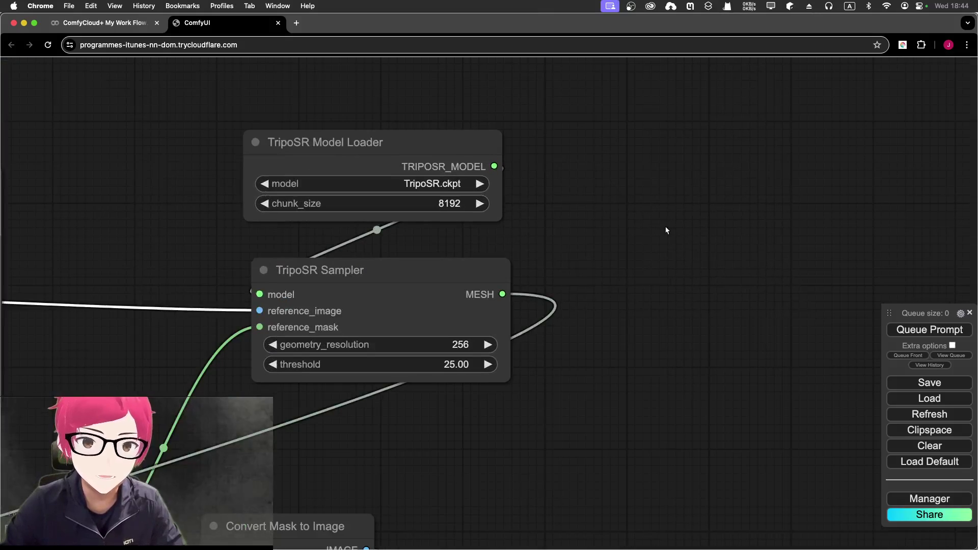
Search the custom nodes in ComfyUI Manager for "tripo", review the TripoSR extension's entry, and close the manager
left_click(927, 503)
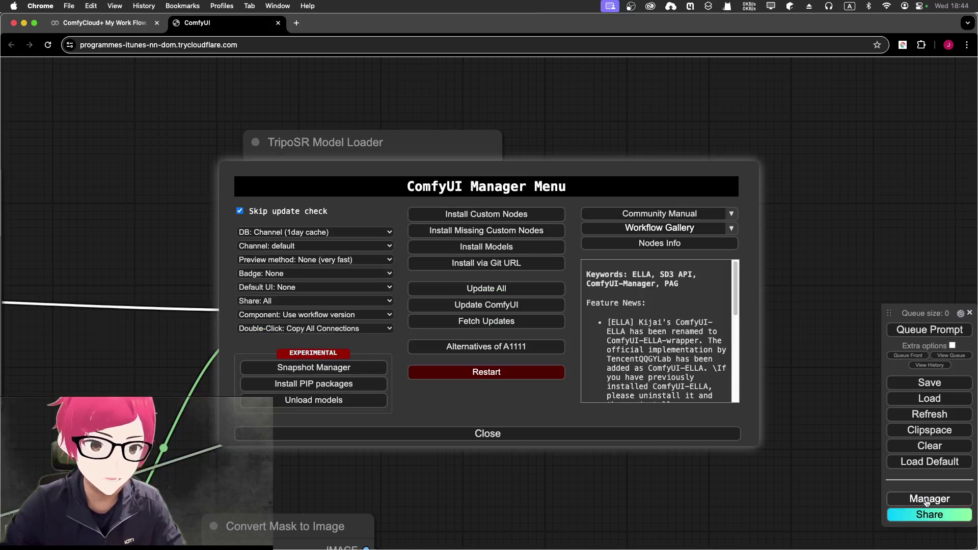
left_click(468, 223)
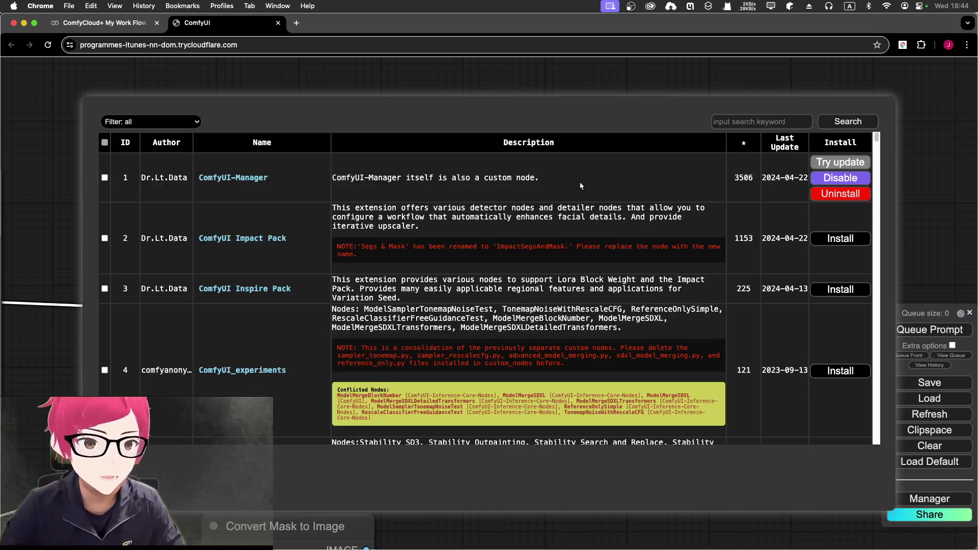
left_click(720, 118)
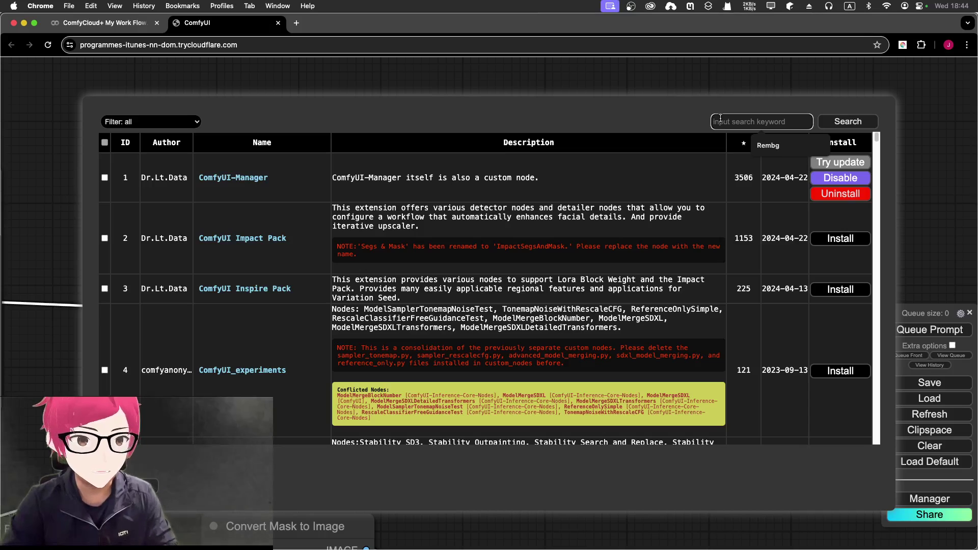
type("tripo")
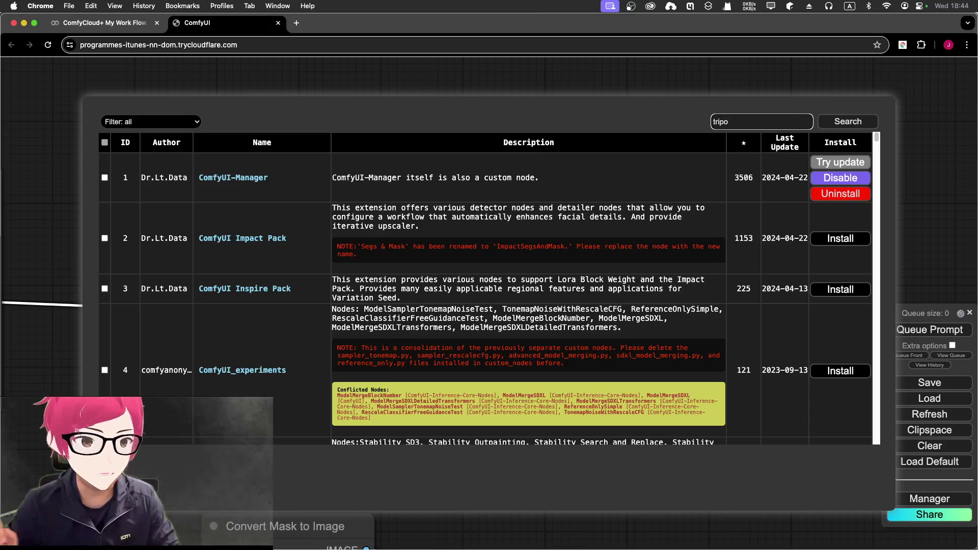
key("Return")
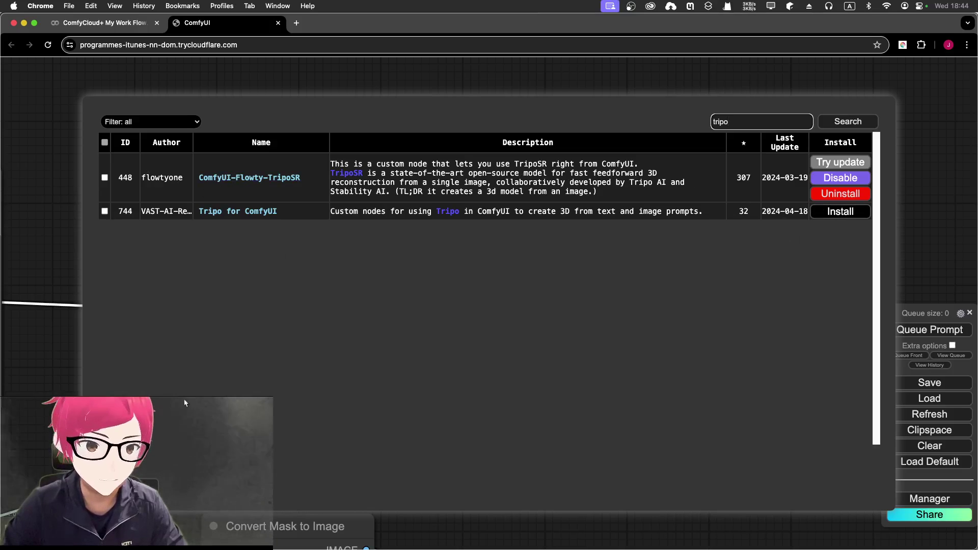
left_click(126, 493)
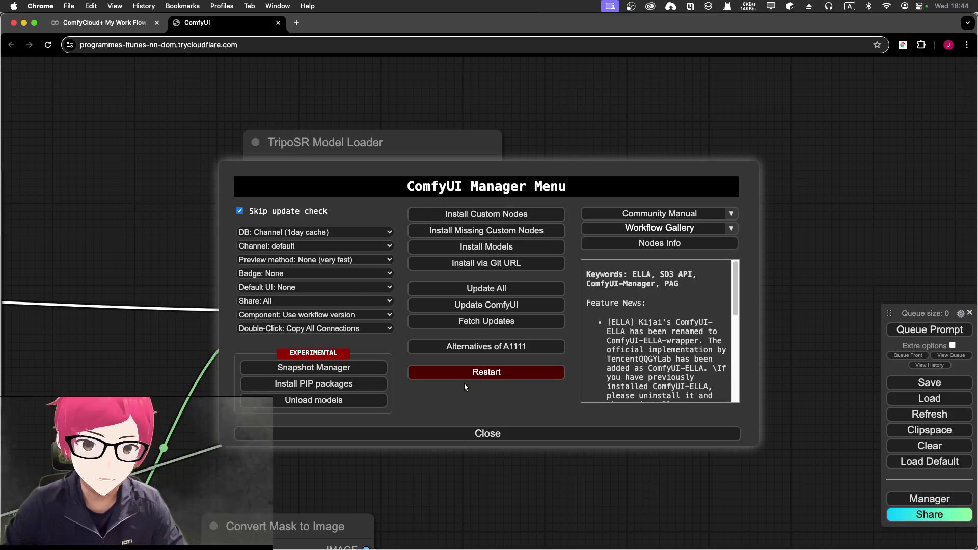
left_click(461, 432)
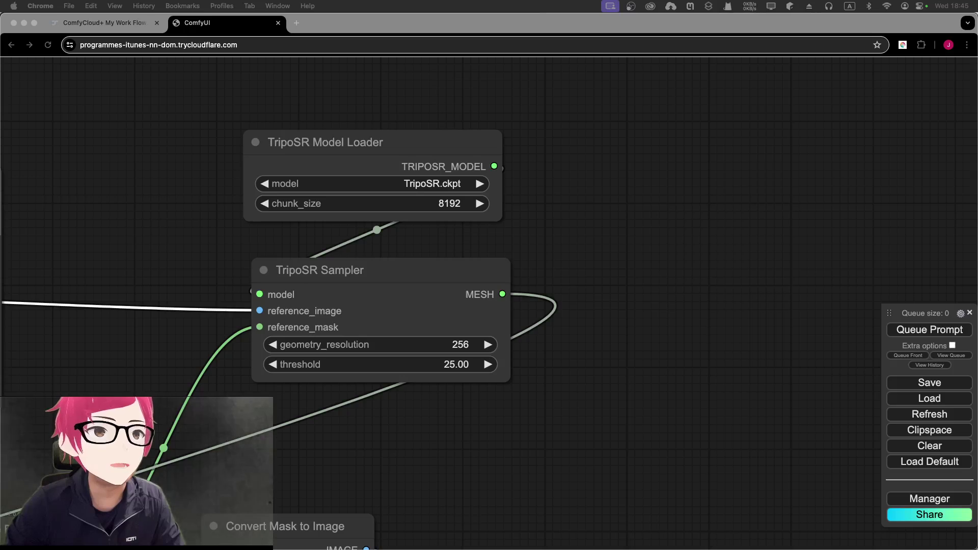
Switch to the stabilityai/TripoSR files page on Hugging Face, copy the model.ckpt download link, and close the page
left_click_drag(690, 1, 687, 44)
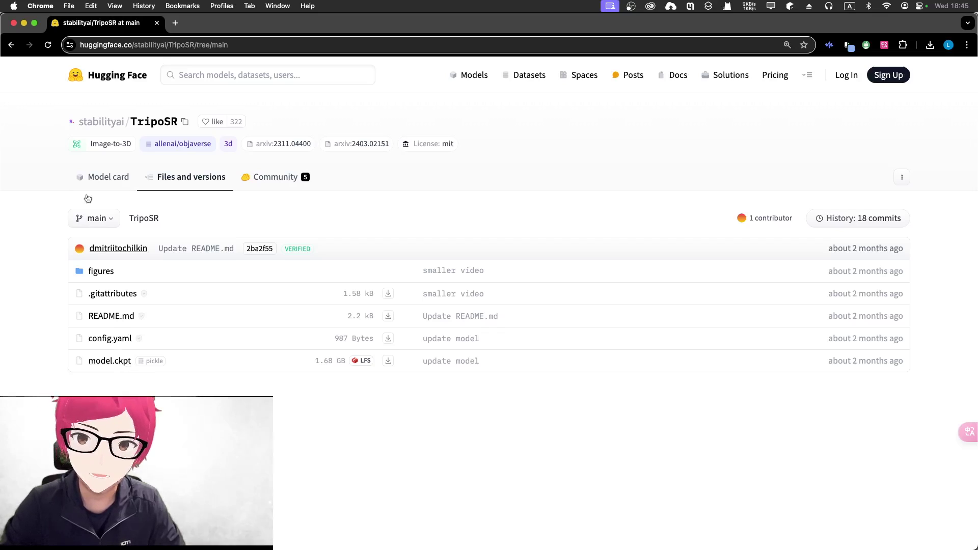
right_click(394, 366)
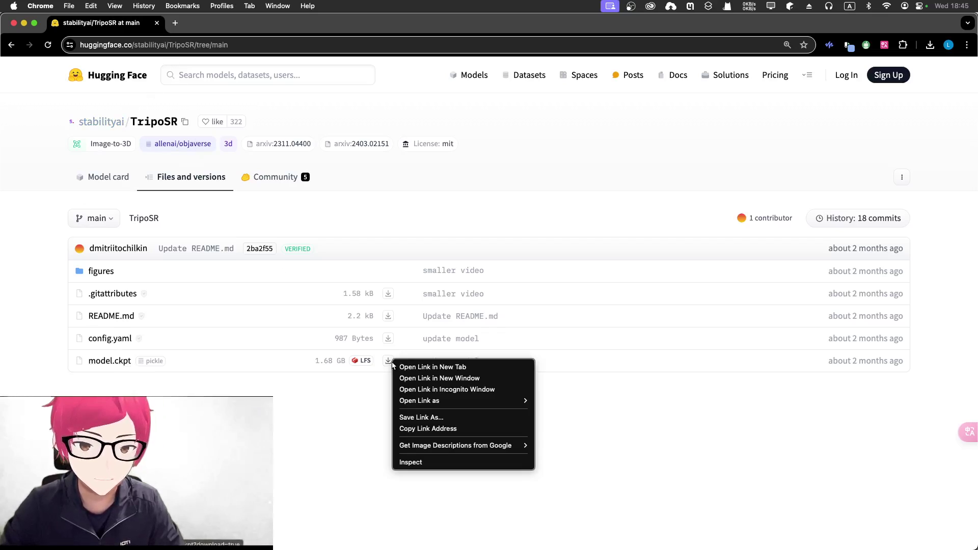
left_click(409, 430)
left_click(157, 23)
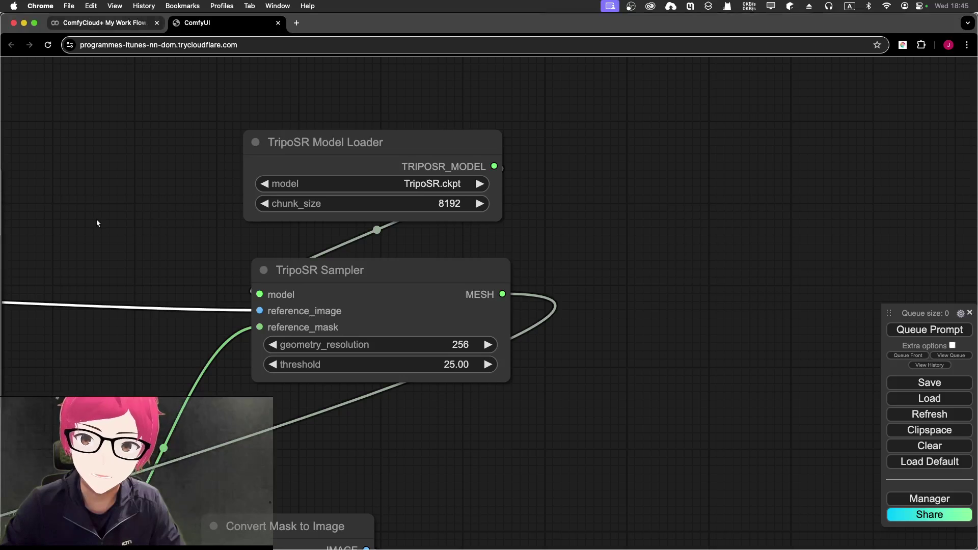
Switch to the ComfyCloud+ My Work Flow.ipynb Colab notebook, close the Resources pane, and examine the custom resource download form's URL, name and output path
left_click(81, 23)
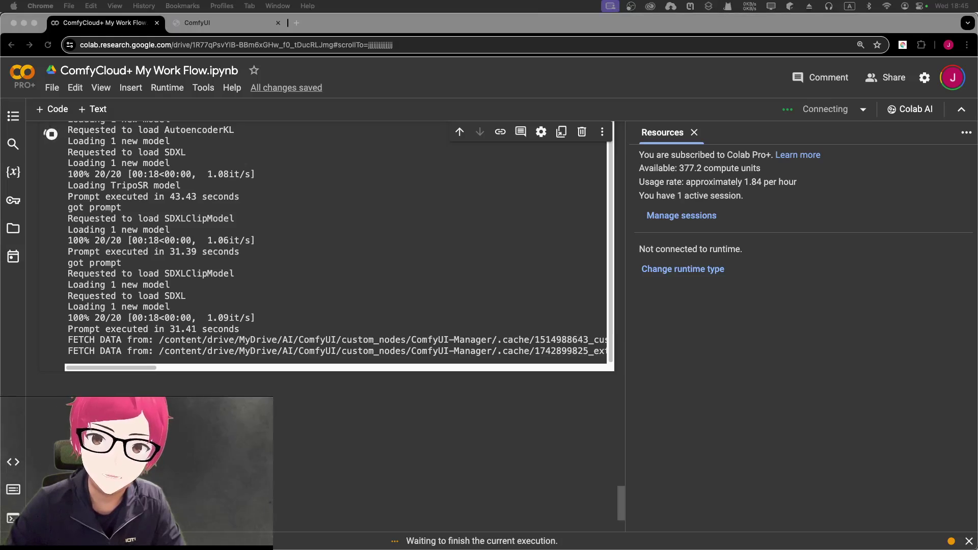
scroll(533, 322, "up", 15)
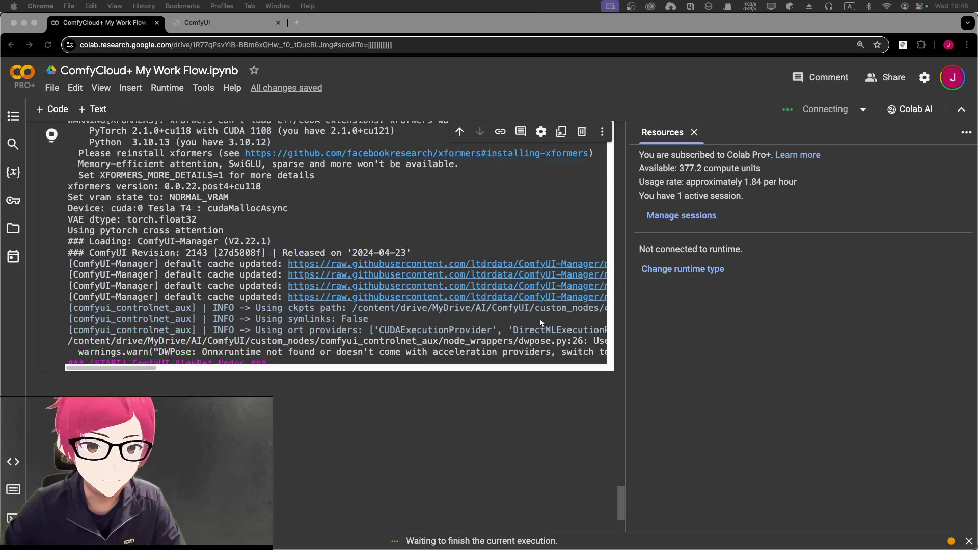
scroll(606, 336, "up", 10)
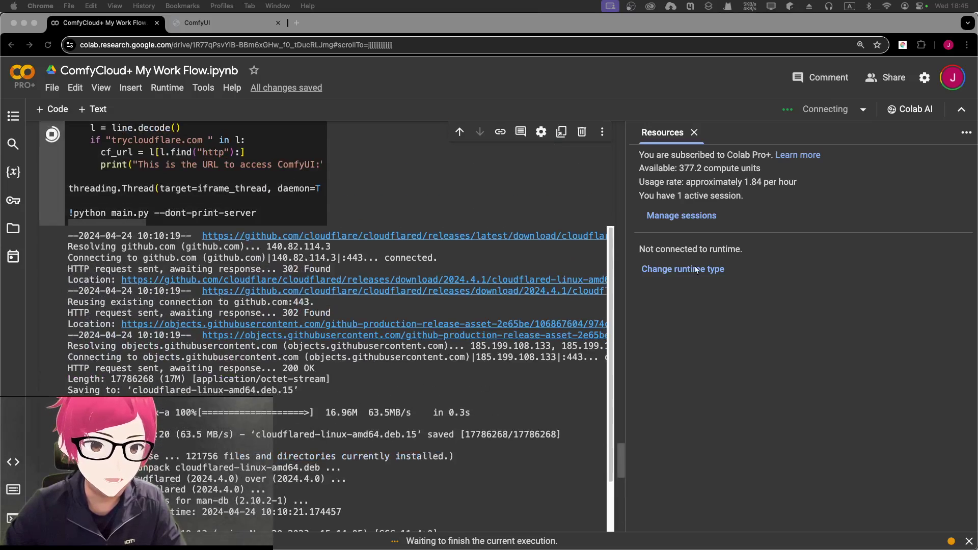
left_click(694, 133)
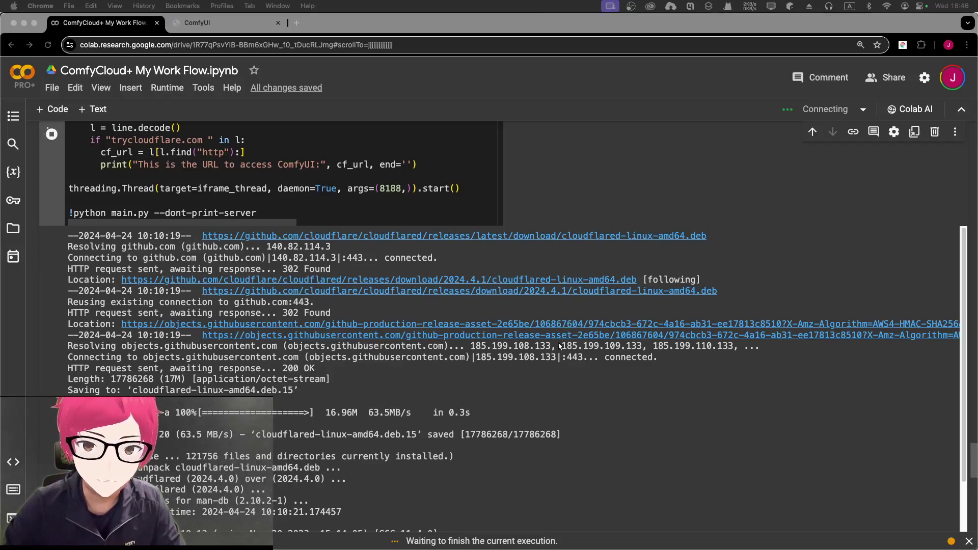
scroll(561, 336, "down", 10)
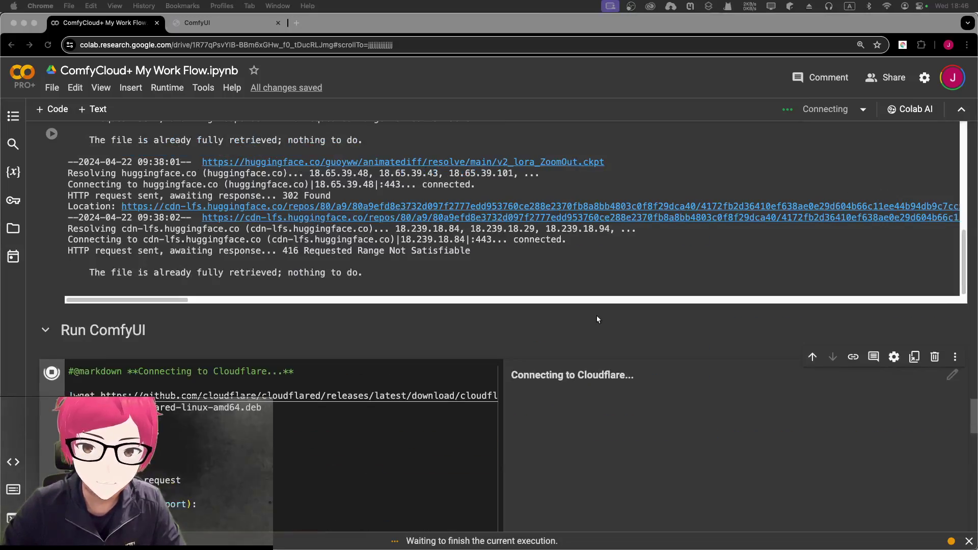
scroll(587, 314, "up", 10)
scroll(559, 313, "down", 15)
scroll(481, 301, "up", 5)
scroll(481, 302, "down", 5)
scroll(108, 304, "up", 5)
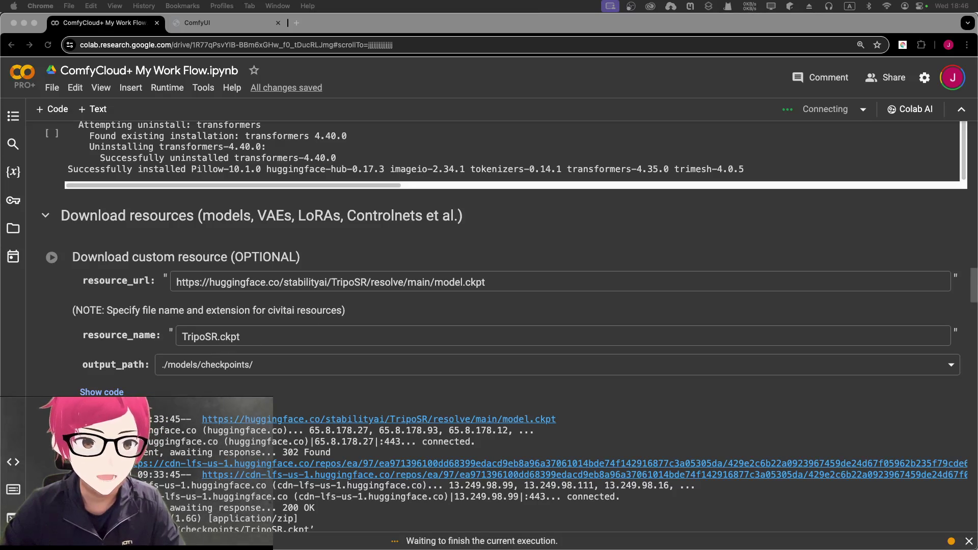
Return to ComfyUI and spread the TripoSR nodes apart, with the Model Loader above and to the left of the TripoSR Sampler
key("ctrl+Tab")
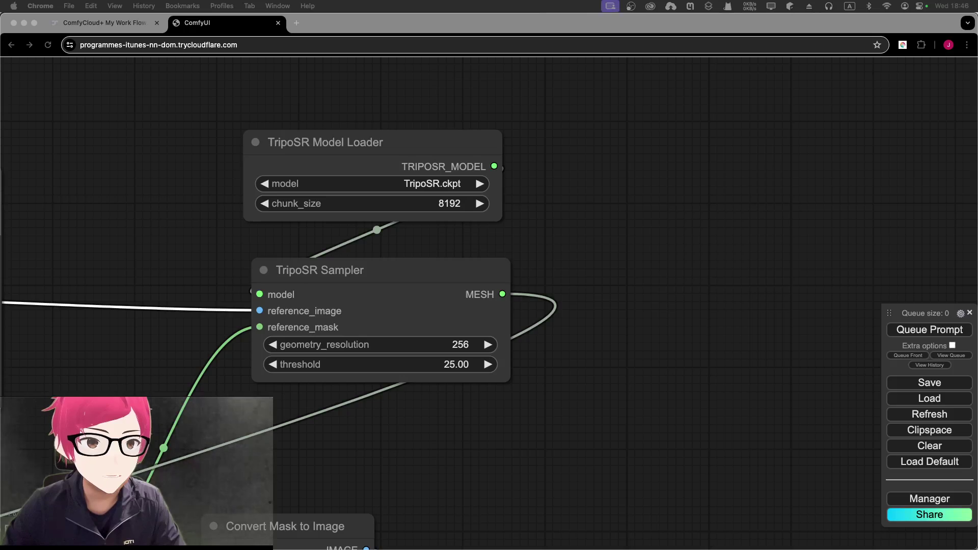
left_click(418, 188)
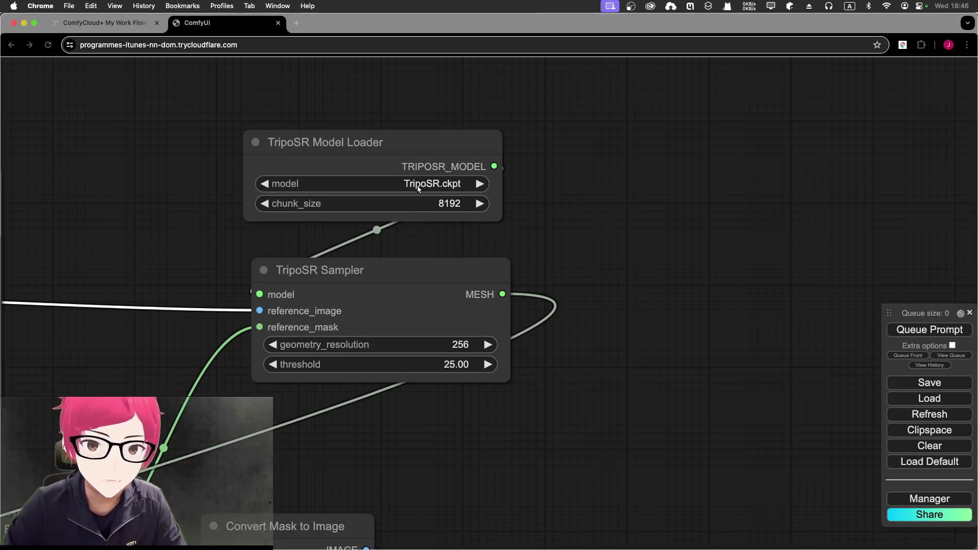
left_click_drag(585, 190, 636, 186)
left_click_drag(492, 168, 260, 162)
left_click_drag(336, 256, 436, 222)
left_click_drag(479, 151, 542, 134)
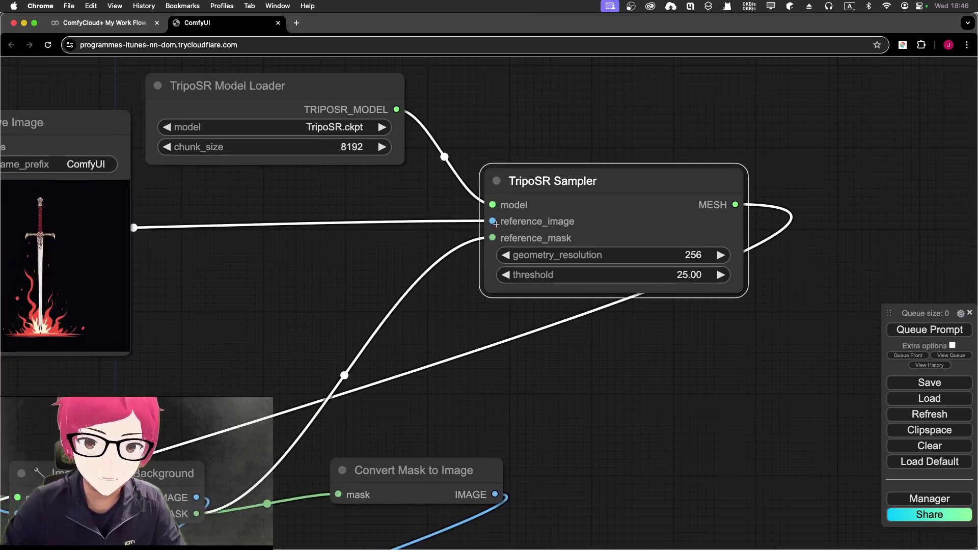
Move the Save Image node up so it sits clear above the link from VAE Decode to the TripoSR Sampler
scroll(354, 257, "down", 3)
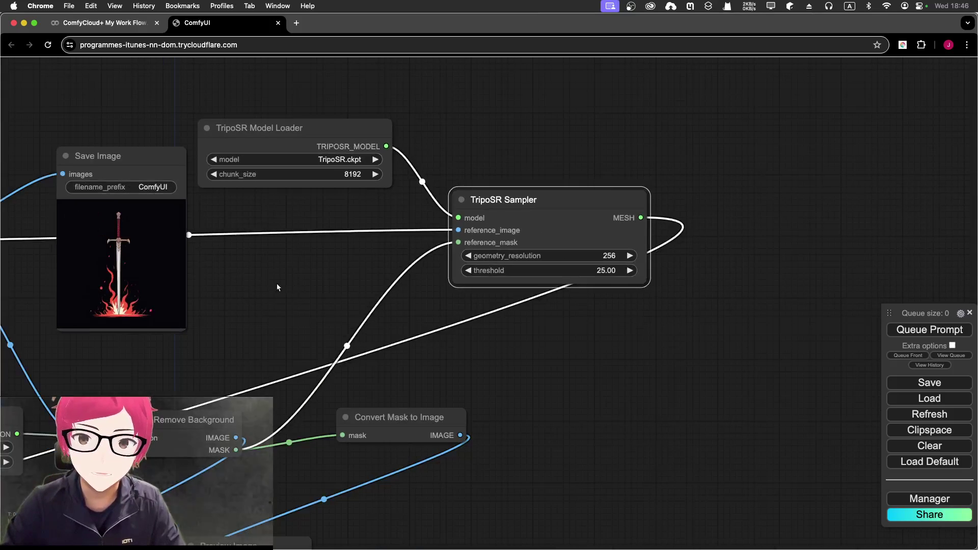
left_click_drag(277, 283, 485, 266)
left_click_drag(280, 135, 257, 58)
left_click_drag(176, 166, 185, 210)
left_click_drag(298, 107, 304, 81)
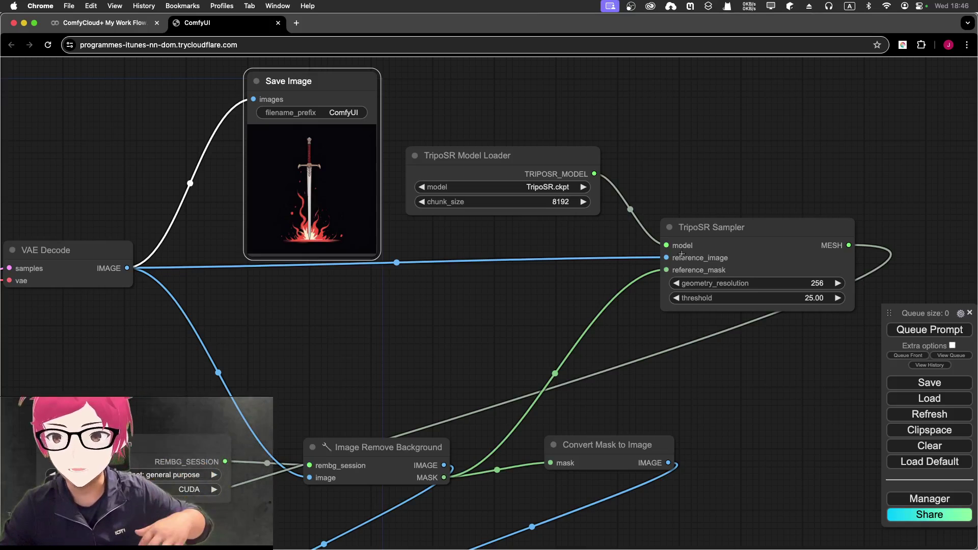
Move the Image Remove Background node up above the RemBG Session node and place its Preview Image below Convert Mask to Image
scroll(516, 304, "down", 5)
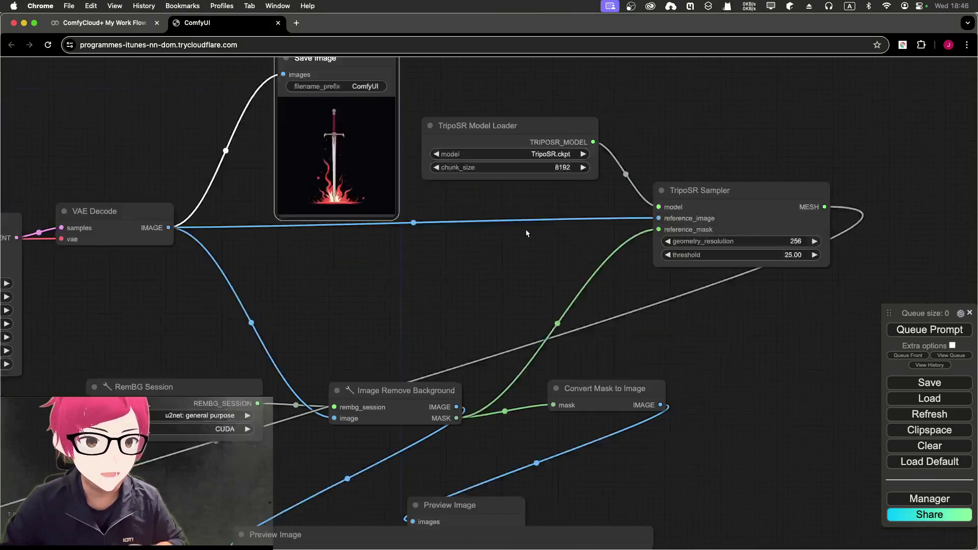
scroll(537, 324, "down", 4)
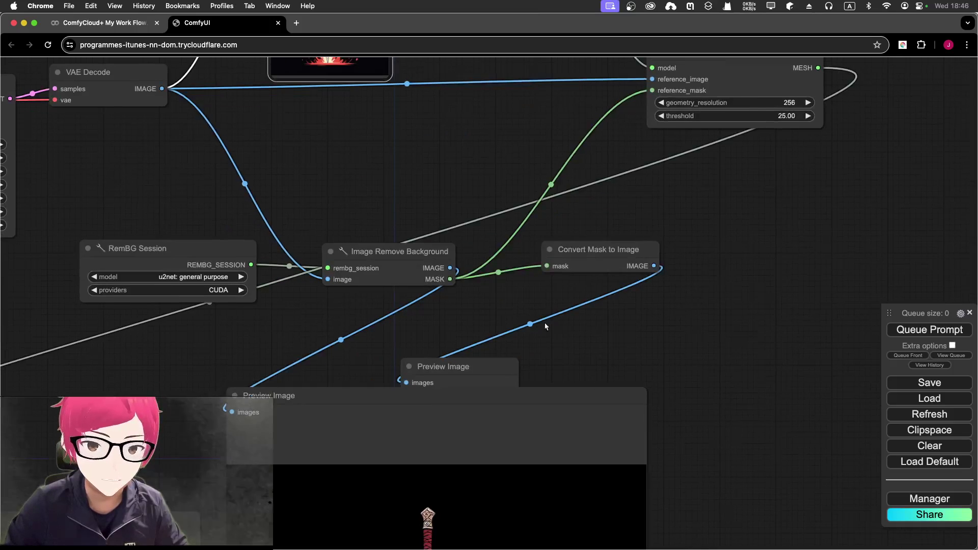
left_click_drag(402, 249, 374, 167)
left_click_drag(341, 399, 392, 272)
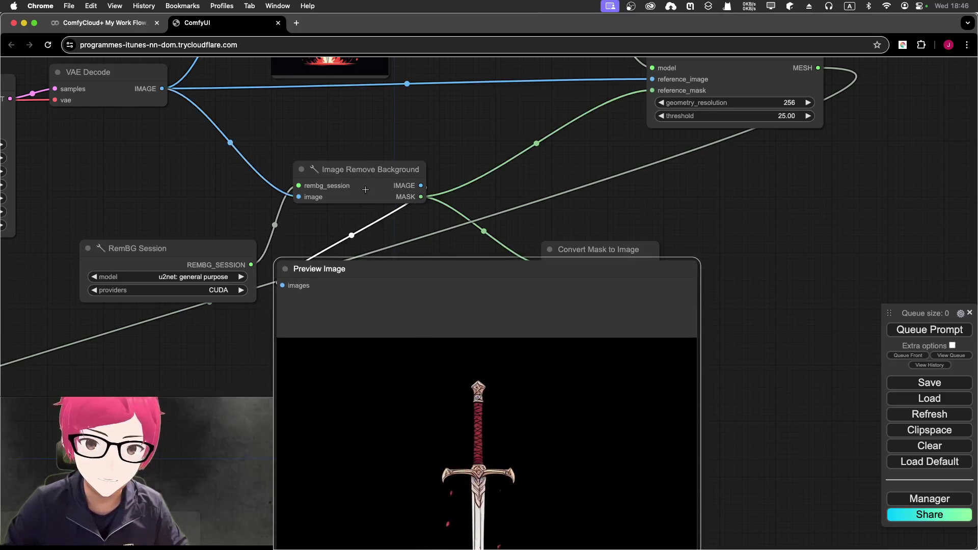
left_click_drag(526, 270, 512, 381)
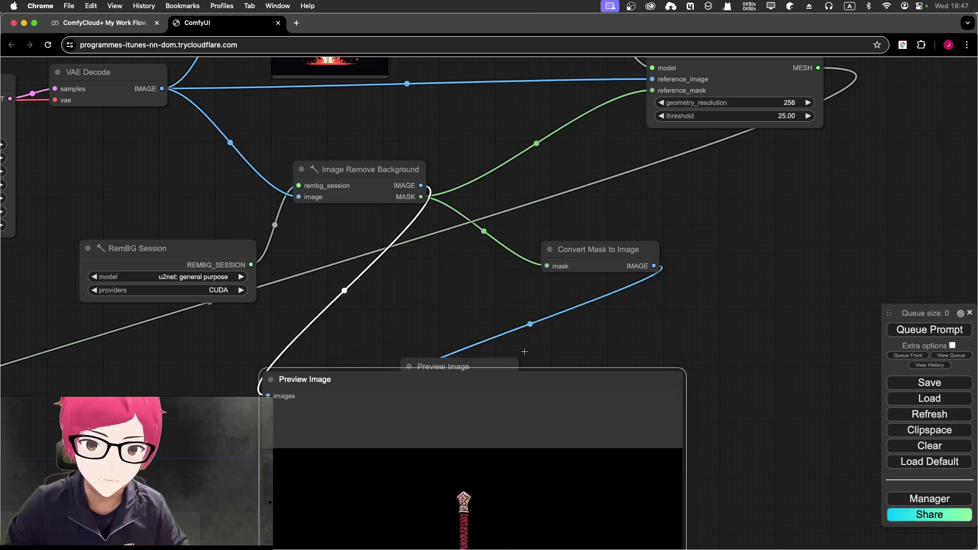
Examine the TripoSR Sampler's model, reference image and mask connections, and follow its mesh output to the TripoSR Viewer
left_click_drag(546, 218, 387, 363)
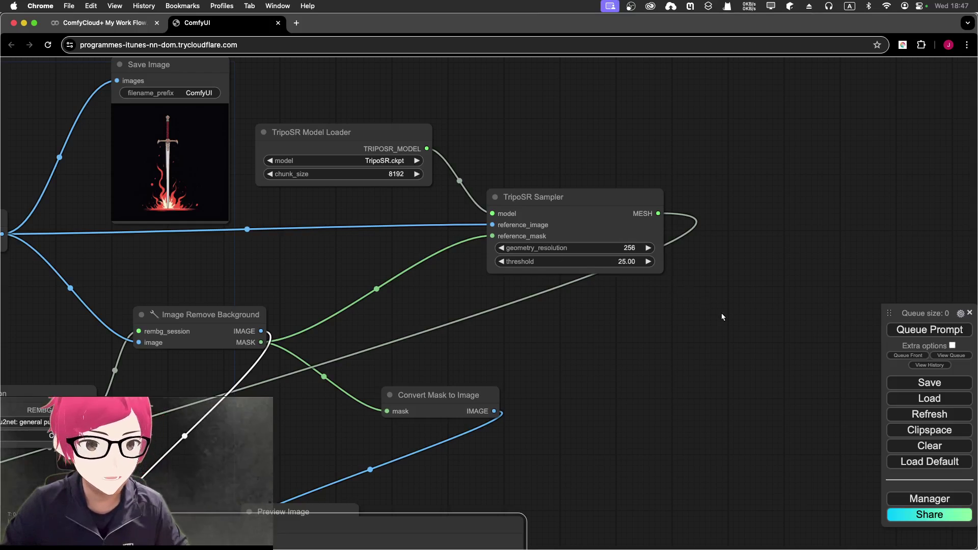
left_click_drag(721, 314, 715, 312)
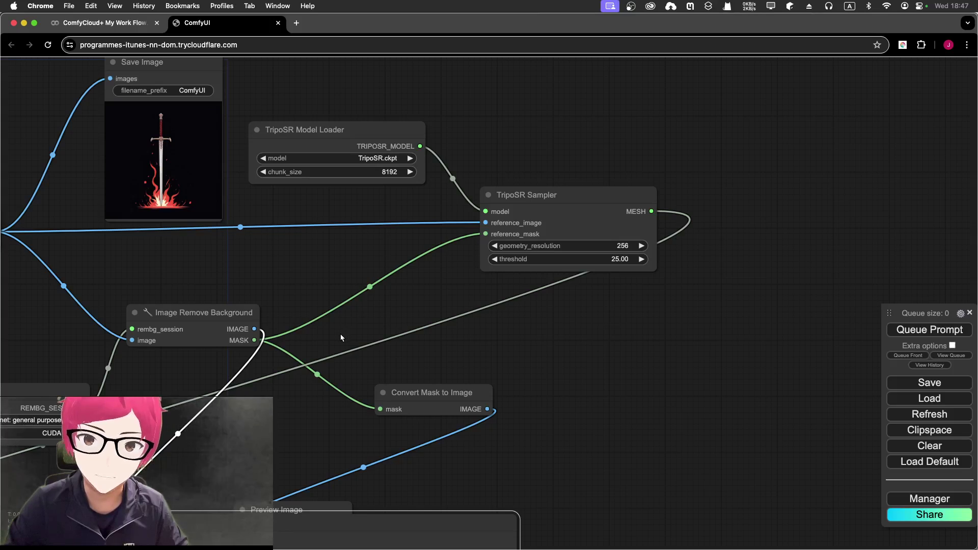
left_click_drag(341, 337, 401, 308)
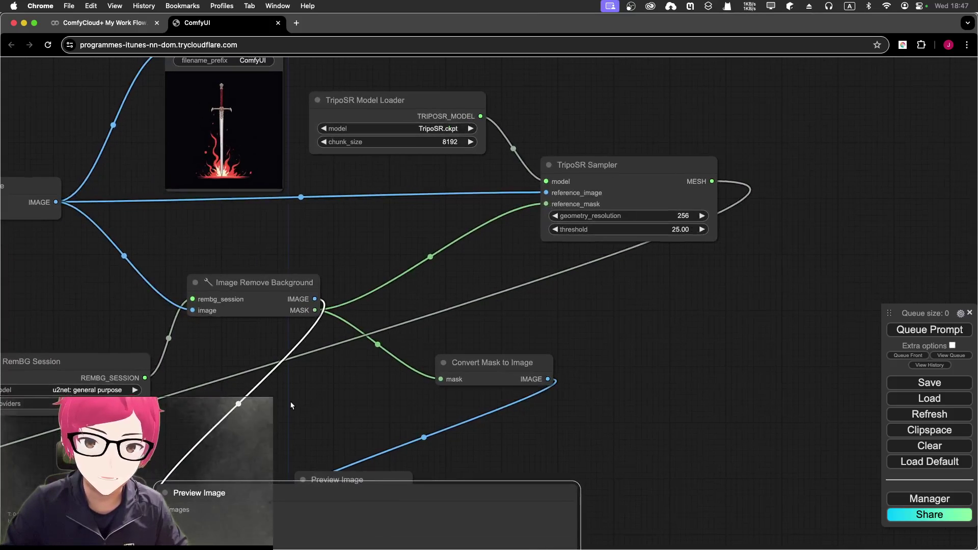
left_click_drag(516, 329, 877, 200)
left_click_drag(445, 346, 834, 212)
scroll(535, 317, "down", 5)
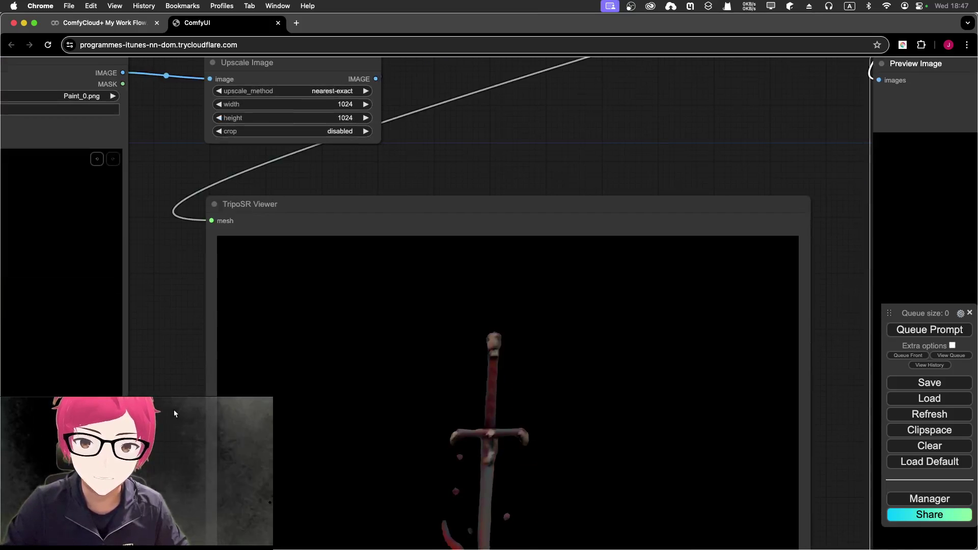
scroll(177, 258, "down", 4)
scroll(186, 258, "down", 3)
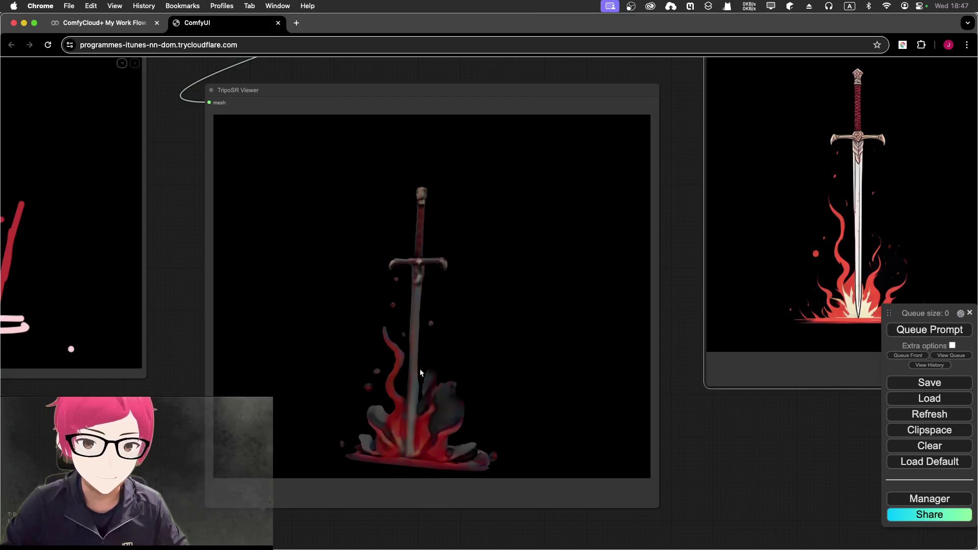
Rotate and zoom the 3D sword model in the TripoSR Viewer to inspect it from several angles
left_click_drag(420, 370, 448, 400)
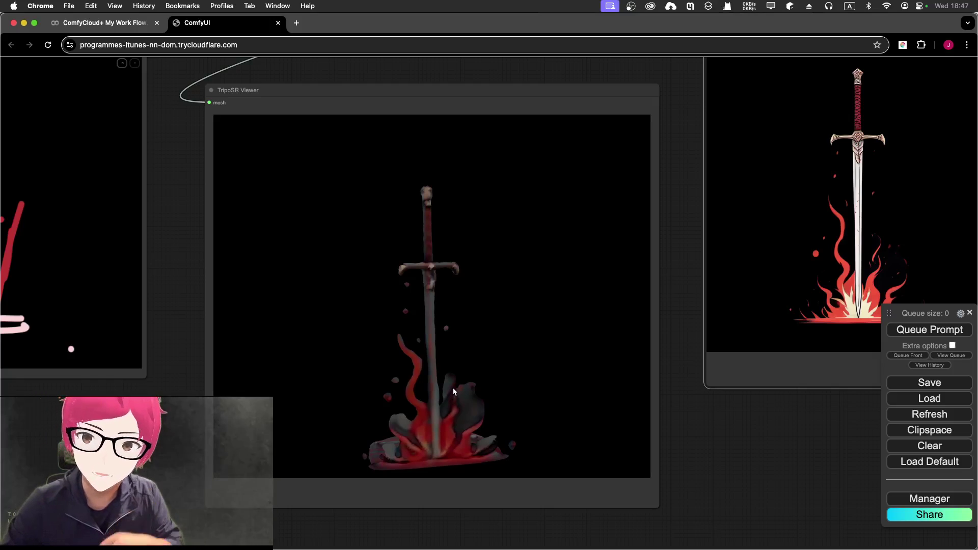
scroll(445, 389, "down", 3)
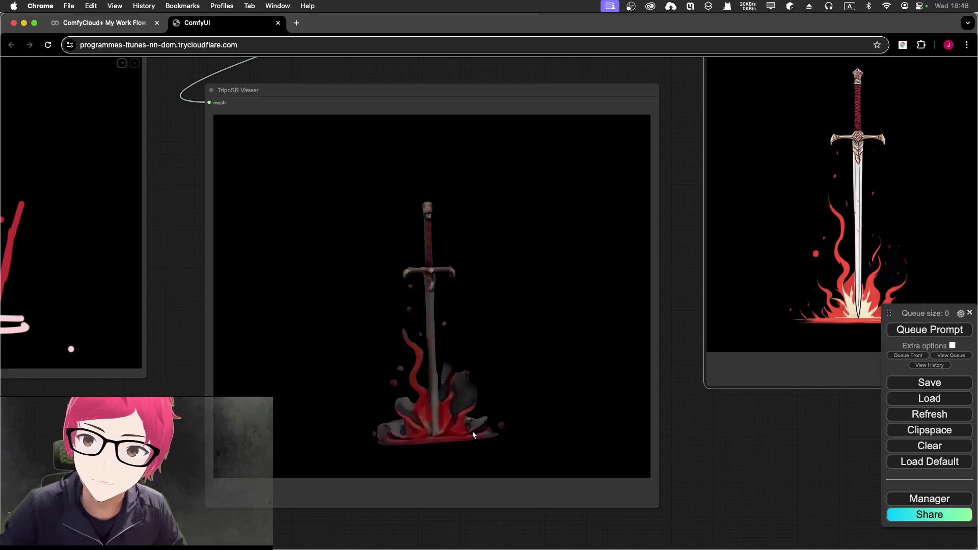
left_click_drag(484, 428, 475, 422)
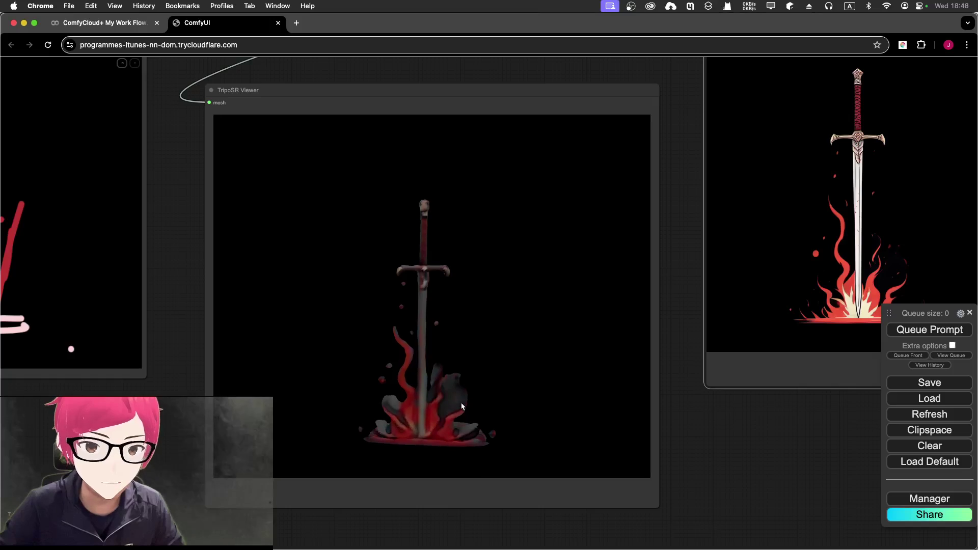
scroll(464, 406, "up", 2)
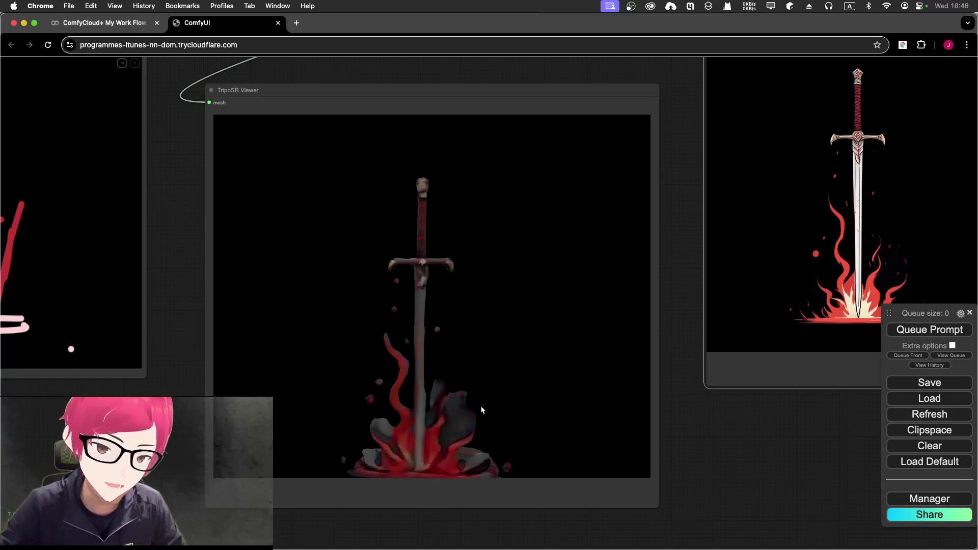
left_click_drag(478, 406, 518, 406)
scroll(518, 406, "down", 2)
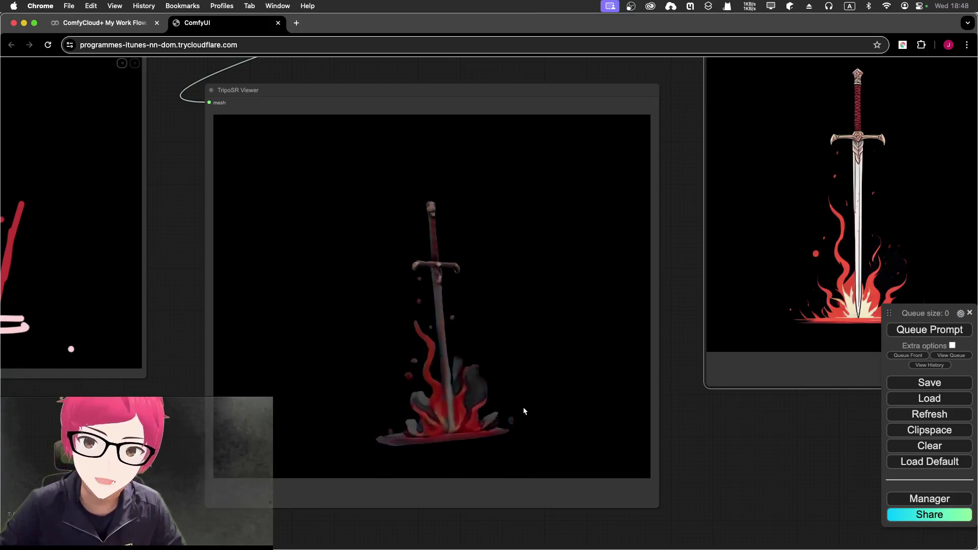
left_click_drag(522, 411, 495, 423)
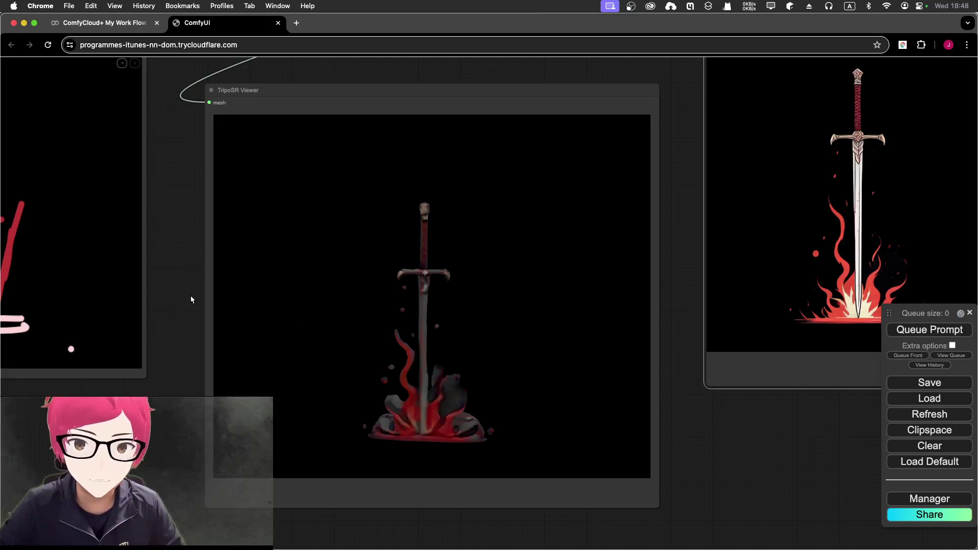
Compare the 3D sword in the TripoSR Viewer with the background-removed 2D preview and the original PainterNode sketch
scroll(188, 290, "down", 5)
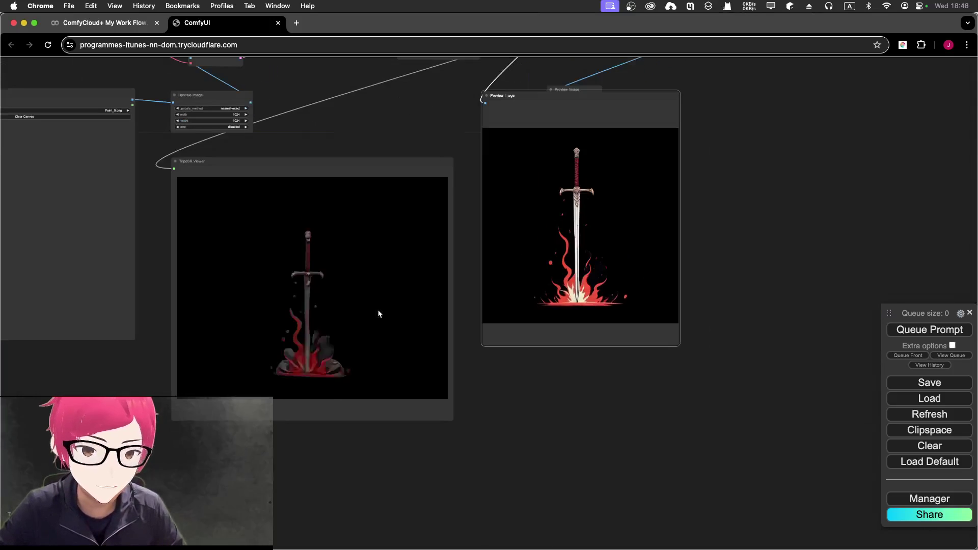
scroll(382, 260, "up", 3)
scroll(320, 266, "down", 2)
scroll(336, 162, "down", 1)
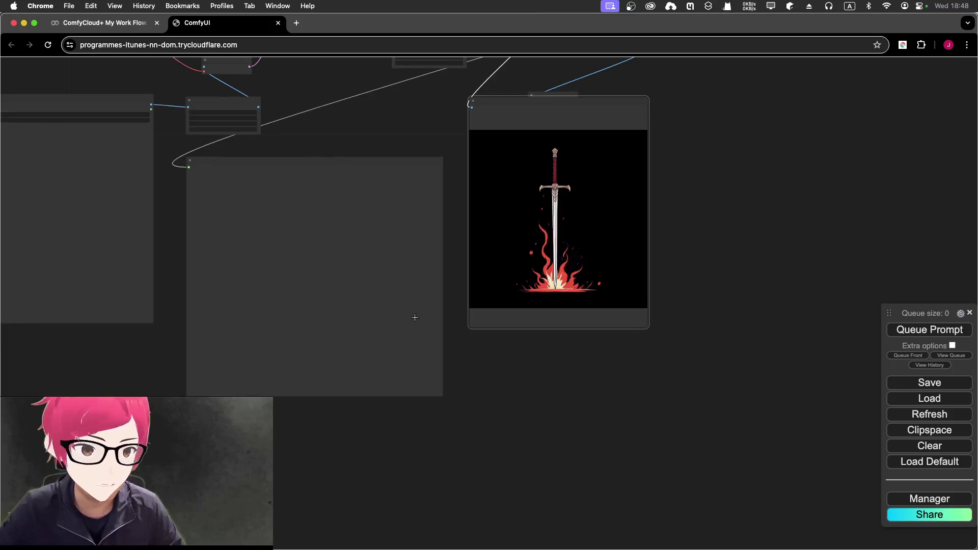
scroll(377, 288, "up", 3)
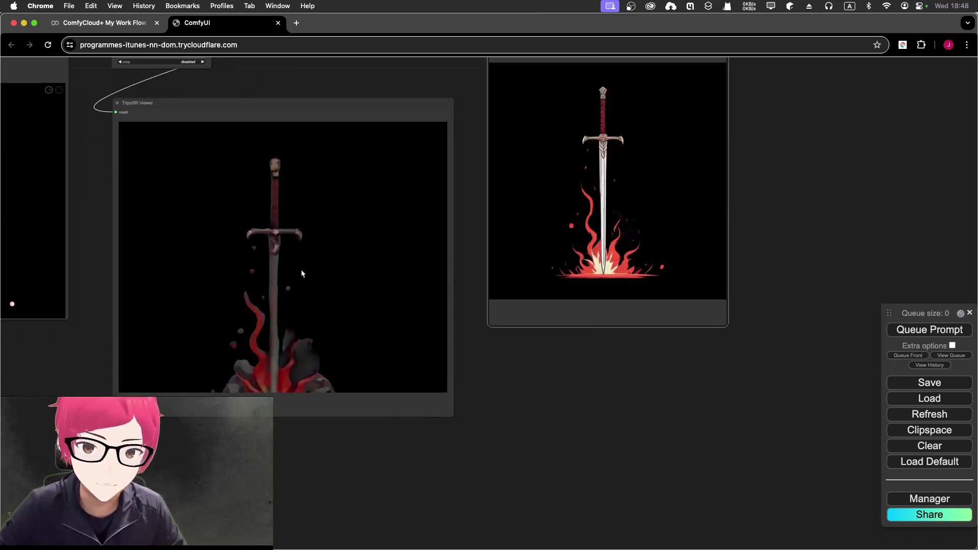
left_click_drag(469, 340, 511, 353)
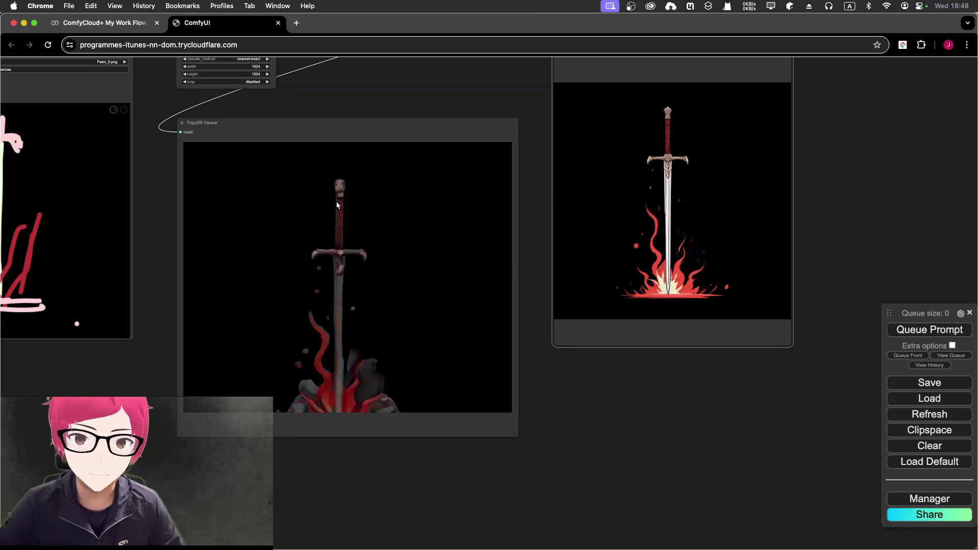
left_click_drag(155, 197, 196, 190)
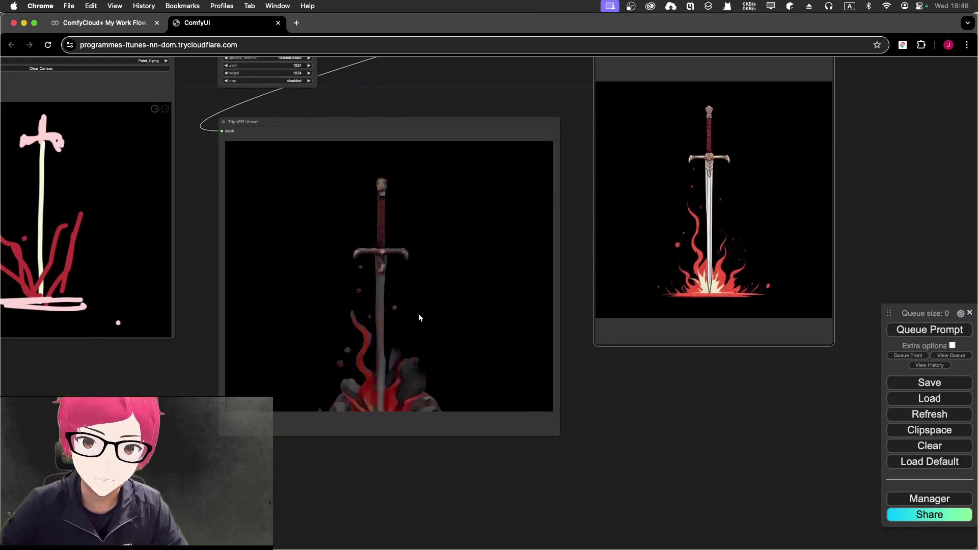
scroll(423, 314, "left", 10)
scroll(423, 314, "up", 3)
scroll(585, 301, "left", 1)
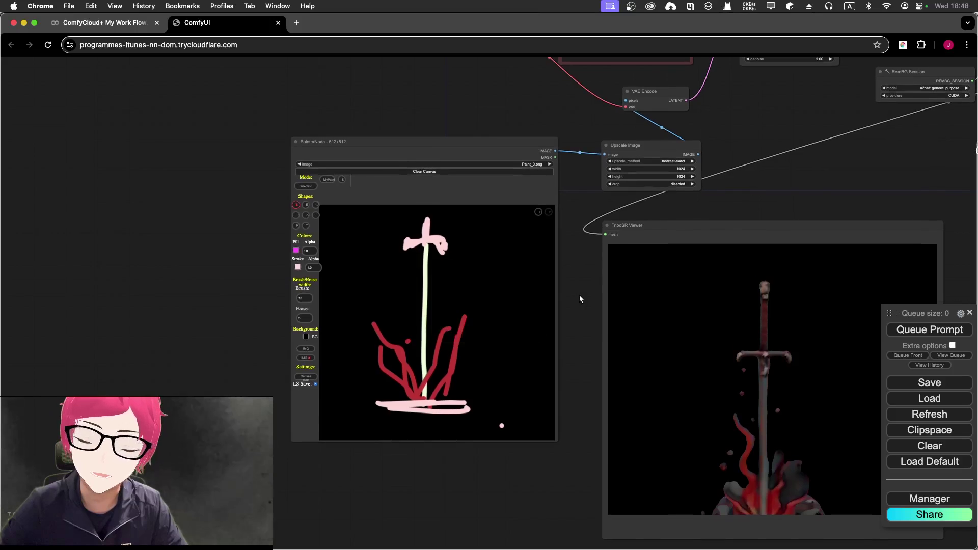
left_click_drag(579, 295, 431, 248)
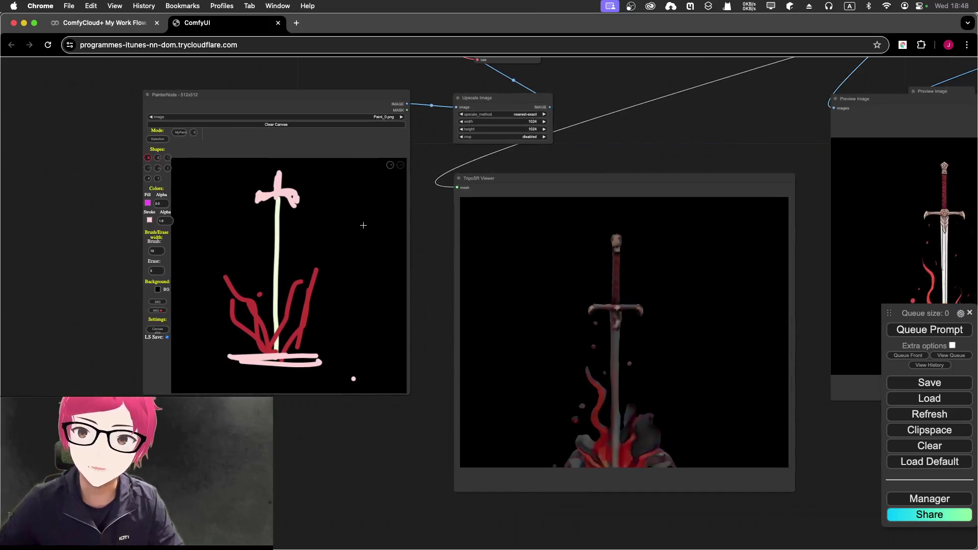